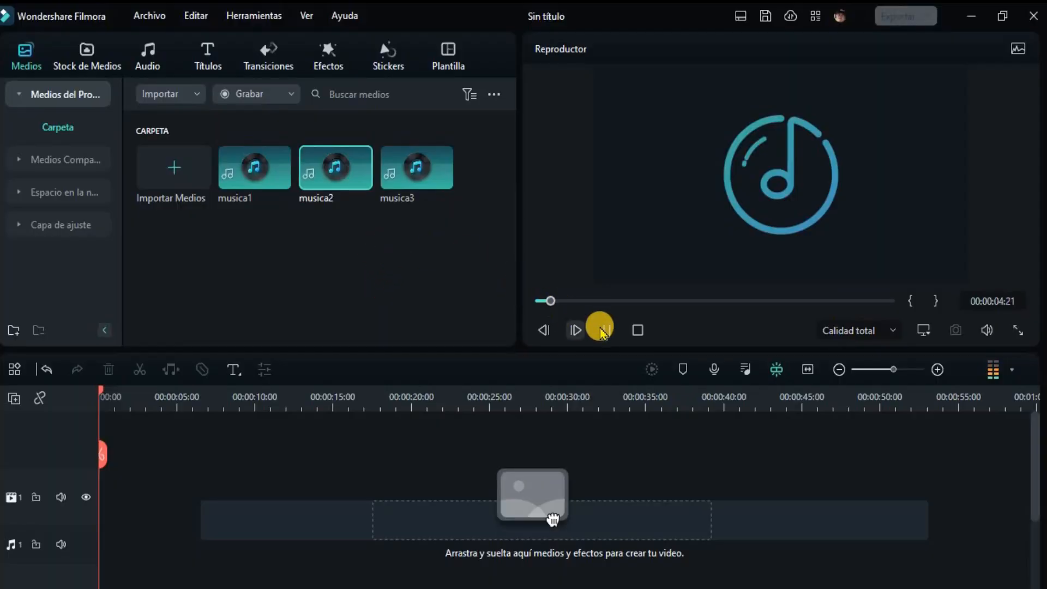
Stop the preview and place the musica2 audio near the start of the timeline on audio track 2
left_click(606, 332)
left_click_drag(330, 169, 116, 574)
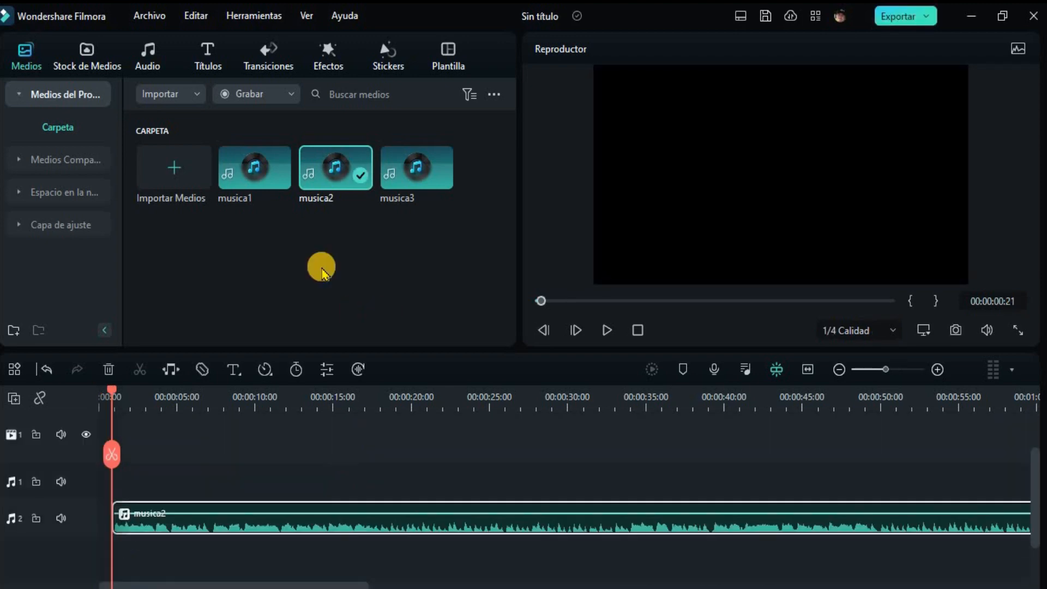
Search the effects library for "ondas de sonido"
left_click(330, 51)
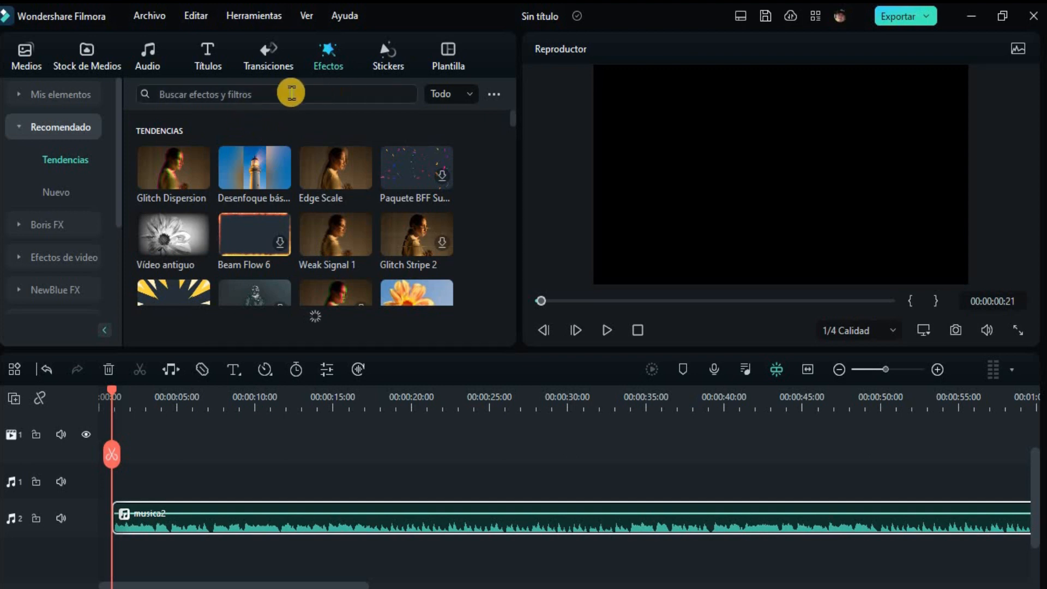
left_click(277, 94)
type("ondas")
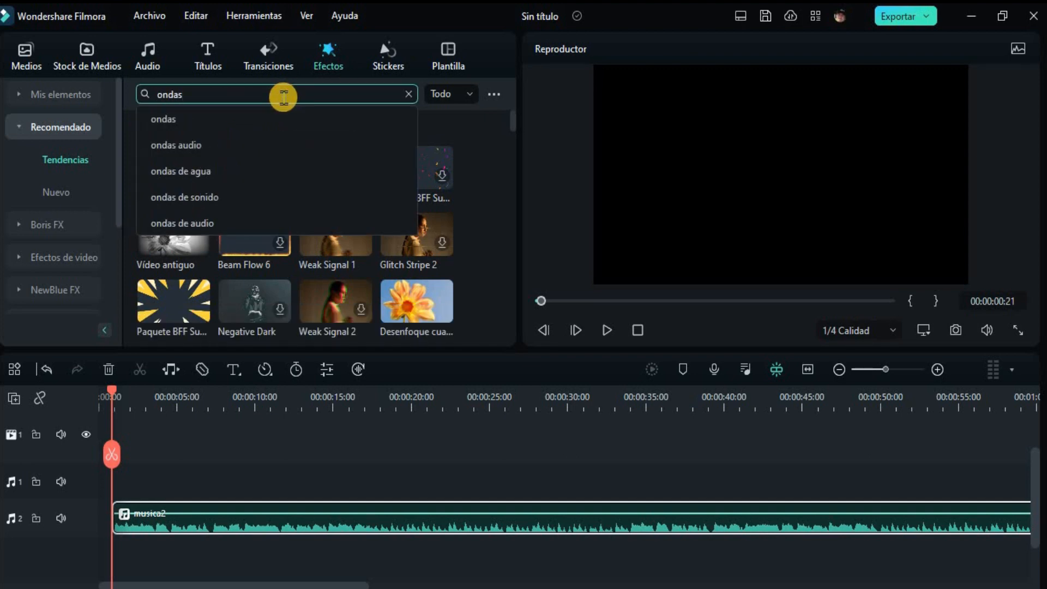
left_click(207, 199)
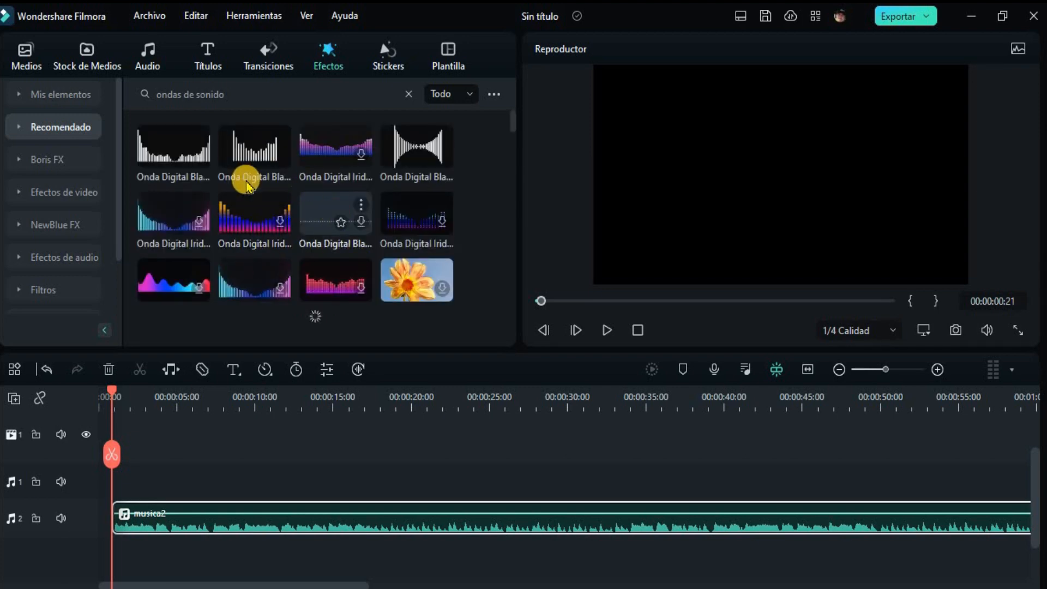
Add the Onda Digital Iridiscente 5 effect at the start of video track 1 and extend it to about 40 seconds
scroll(295, 245, "down", 3)
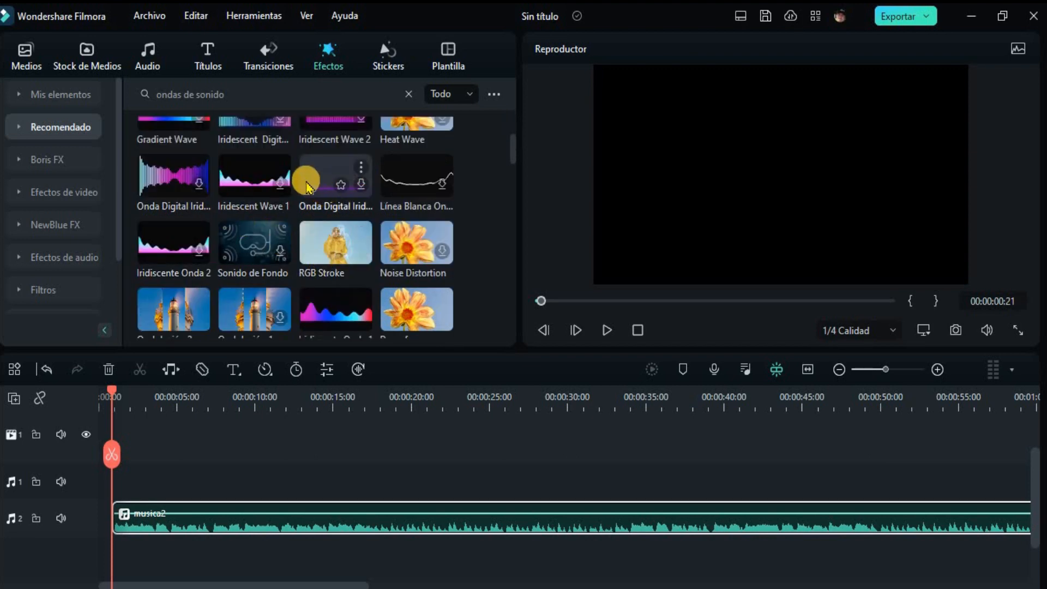
left_click_drag(307, 185, 117, 456)
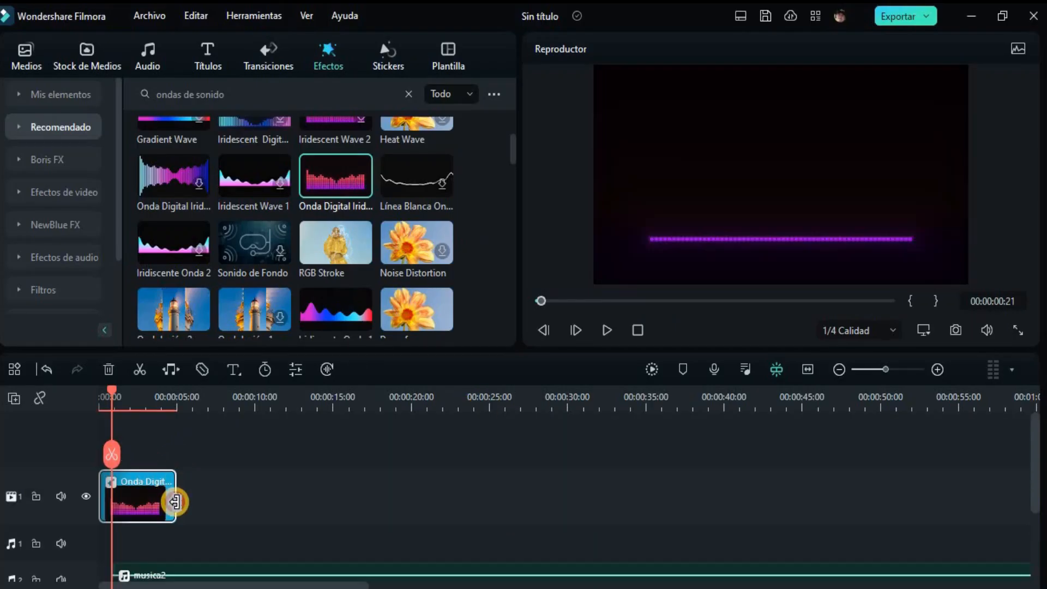
left_click_drag(175, 502, 698, 511)
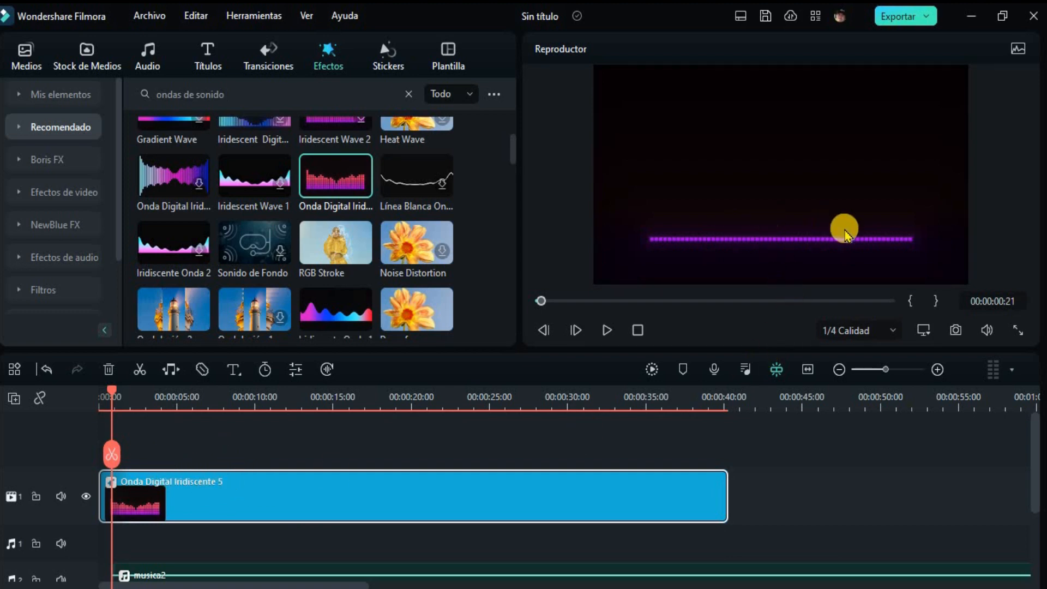
Set the Onda Digital Iridiscente 5 effect's Escala X to 1,0 and its Intensidad to 1,2
double_click(358, 498)
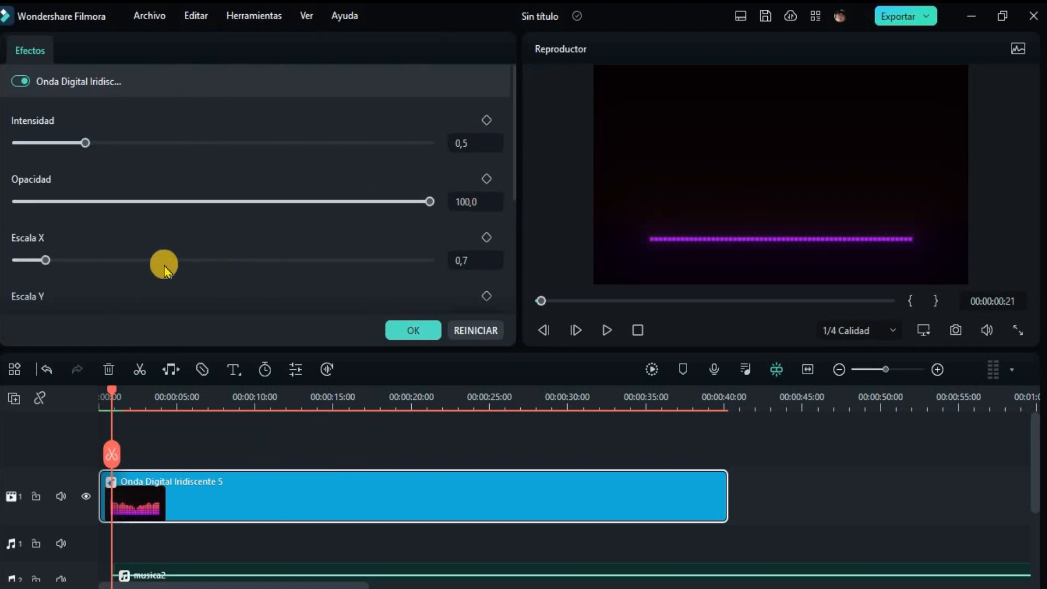
scroll(197, 246, "down", 2)
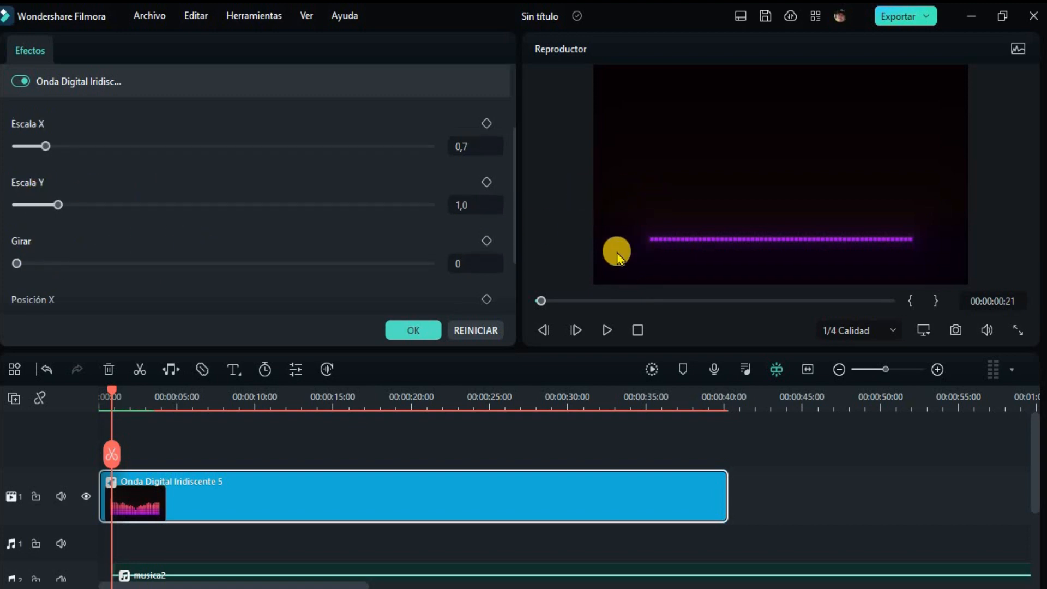
left_click(69, 147)
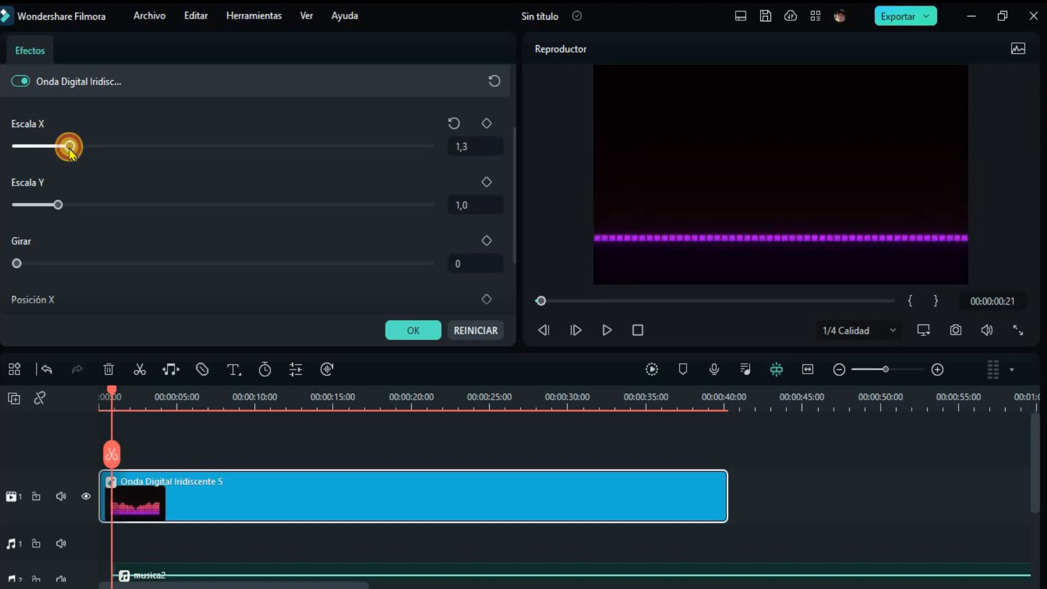
left_click_drag(69, 148, 54, 155)
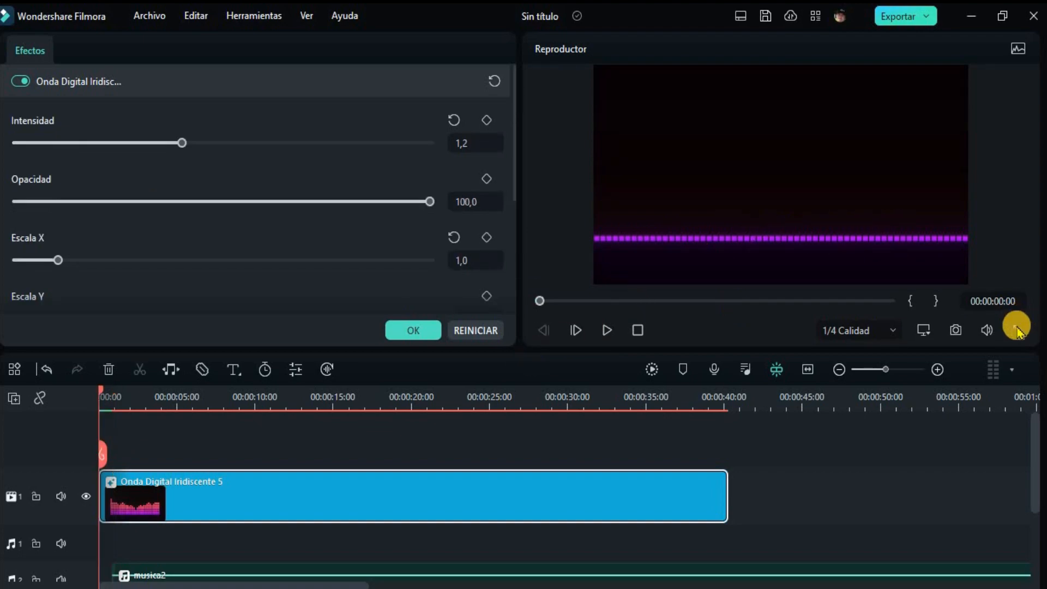
Preview the wave effect with the music in full screen, then return to the editor and pause playback
left_click(1016, 331)
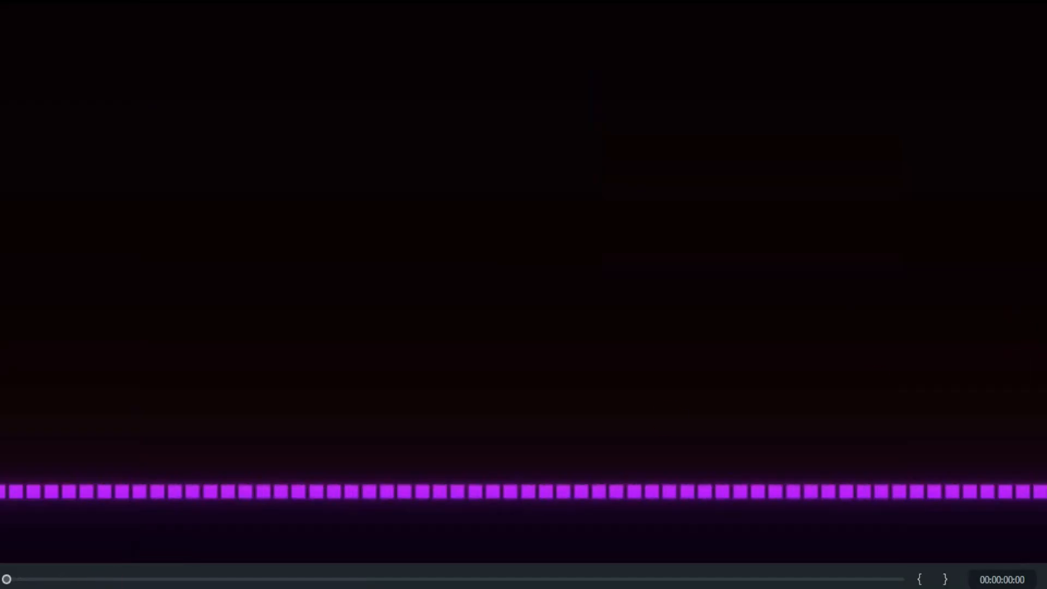
key("space")
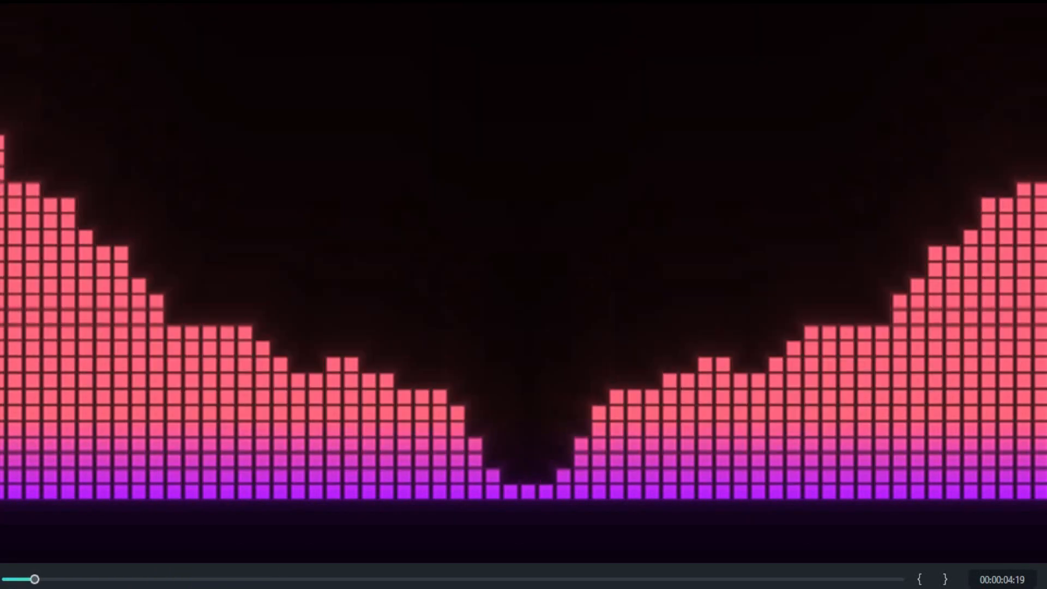
key("Escape")
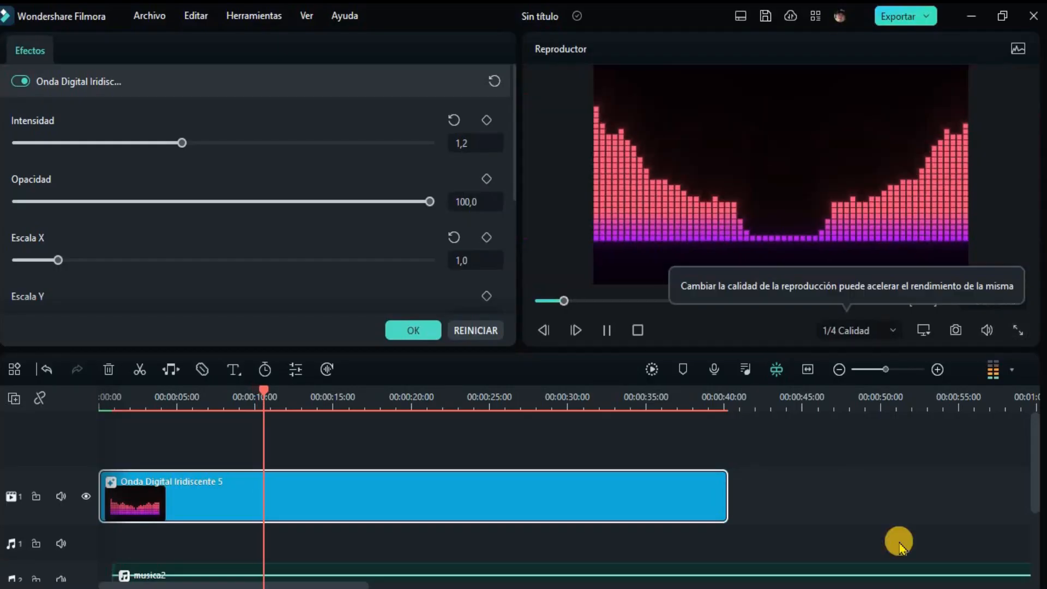
left_click(606, 330)
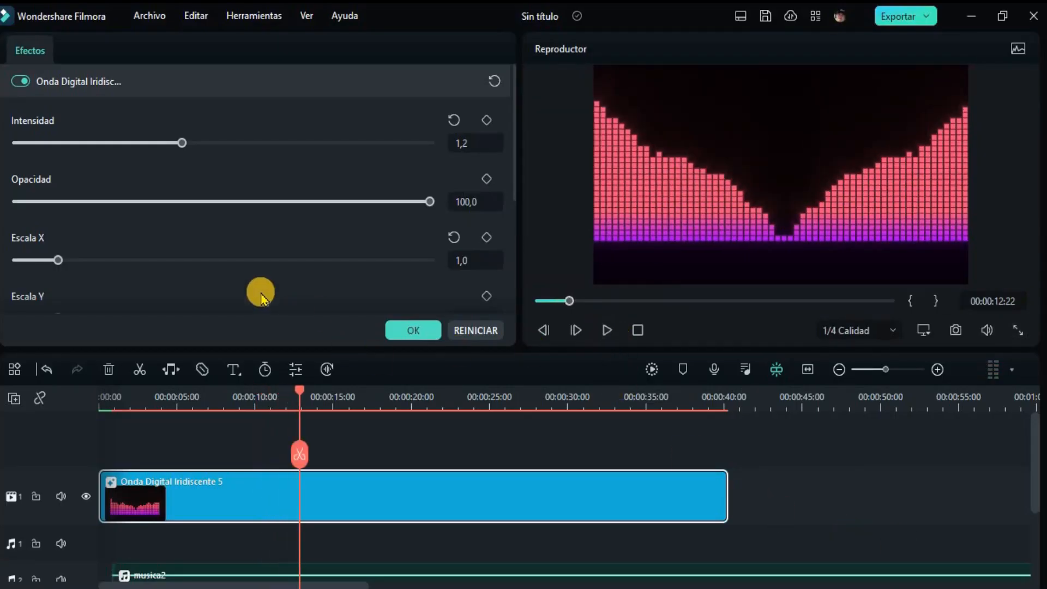
Set the wave's Intensidad to 0,7 and Escala Y to 1,4, and check it in a short playback
left_click(182, 143)
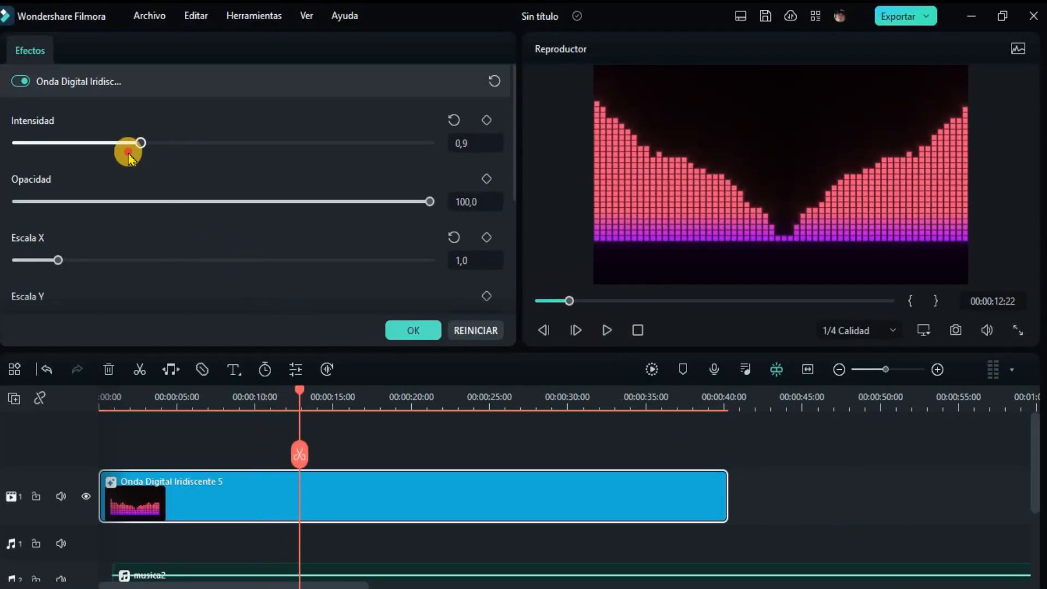
left_click_drag(128, 155, 115, 159)
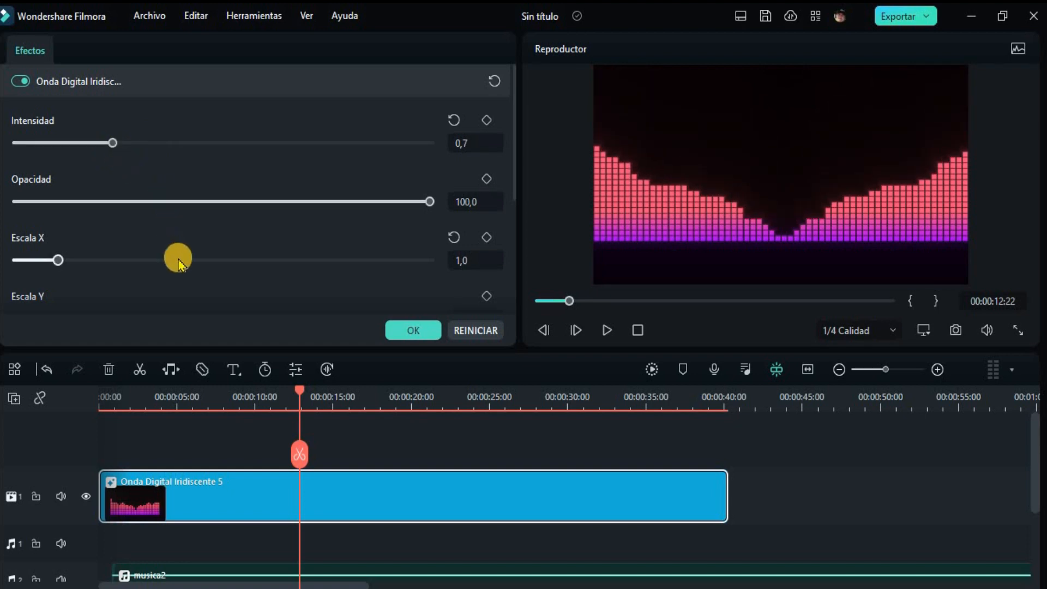
scroll(183, 279, "down", 2)
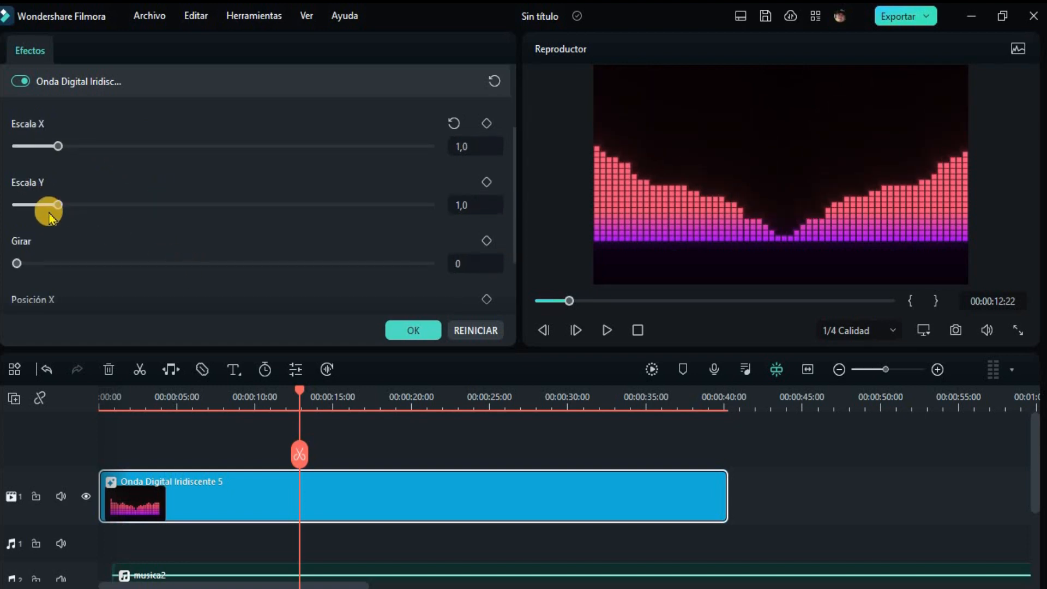
mouse_move(79, 209)
left_mouse_down()
mouse_move(55, 209)
mouse_move(75, 209)
left_mouse_up()
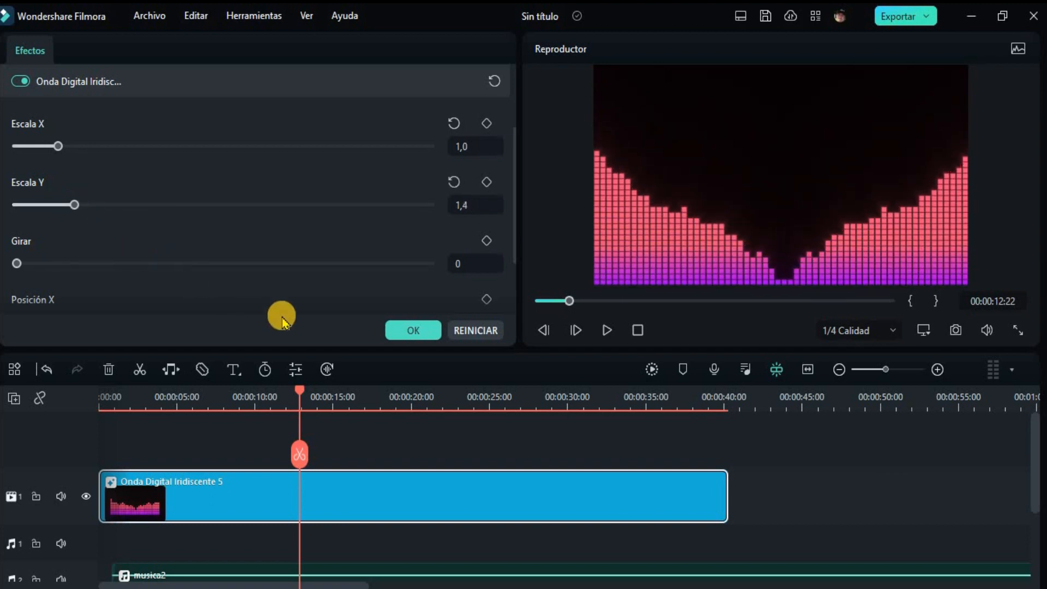
left_click(609, 332)
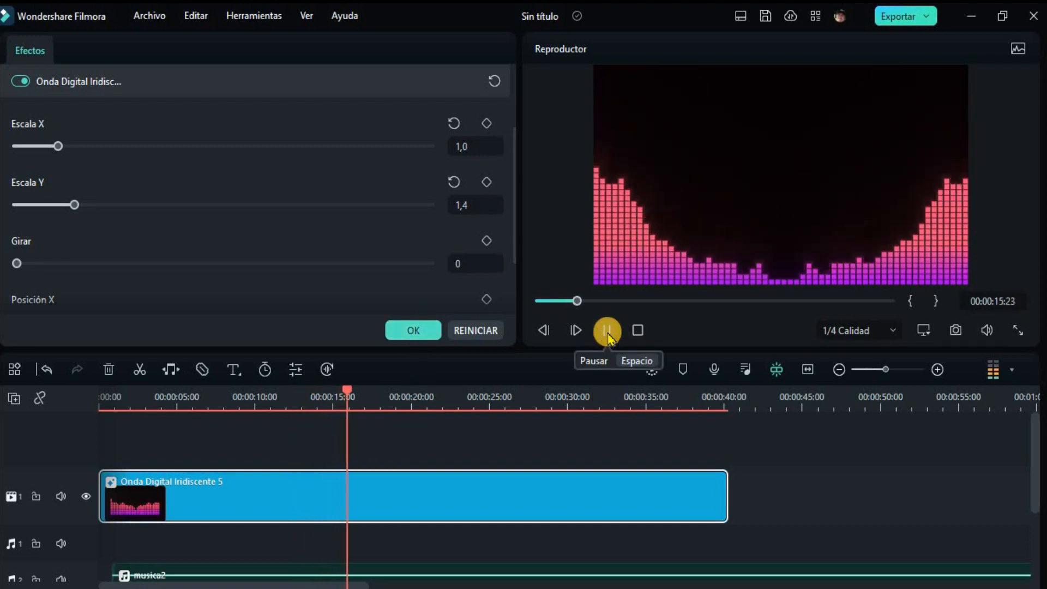
left_click(608, 331)
Set the wave's Escala Y to 0,8 and its Posición Y to 45,7
left_click_drag(74, 205, 50, 205)
scroll(19, 262, "down", 2)
left_click_drag(264, 287, 205, 288)
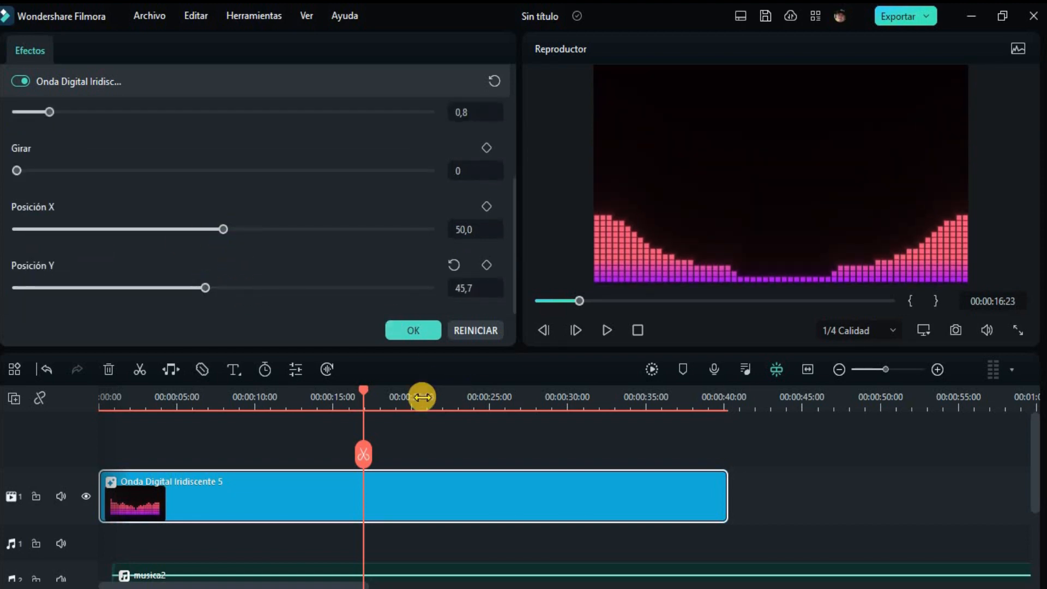
Play back the adjusted wave and delete the Onda Digital Iridiscente 5 clip from the timeline
left_click(607, 330)
left_click(371, 493)
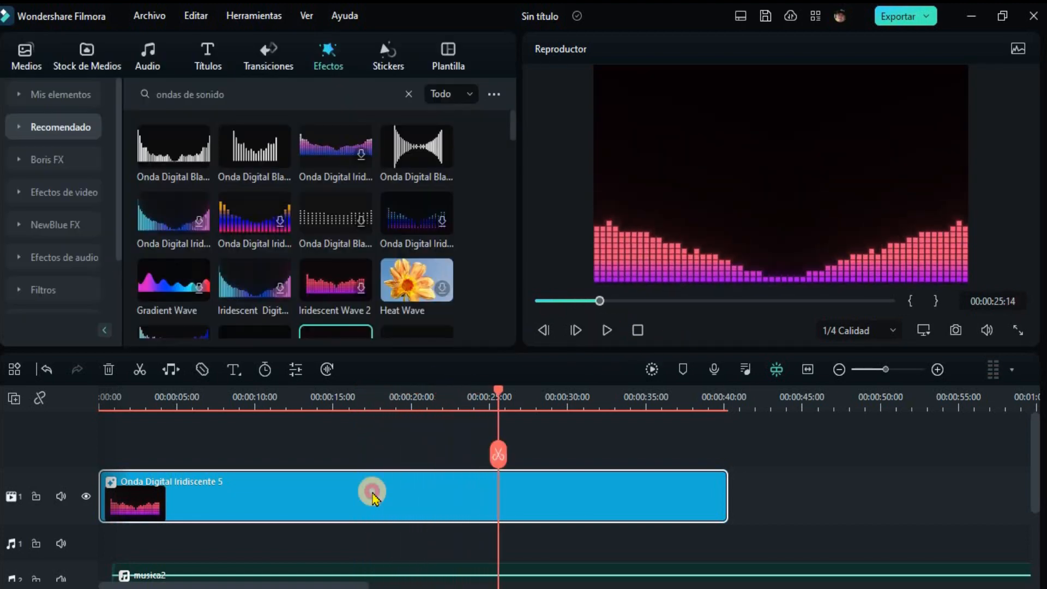
key("Delete")
Add the Onda Digital Blanca 4 effect above the start of the music and extend its end to about 32 seconds
left_click_drag(319, 216, 158, 530)
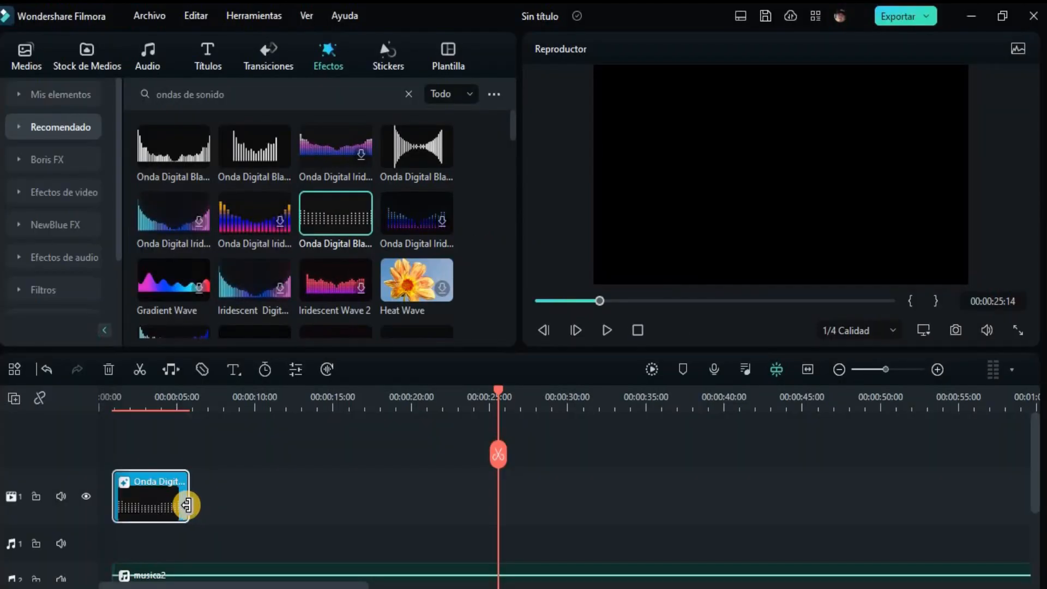
left_click_drag(187, 505, 606, 504)
Lower the Onda Digital Blanca 4 wave to the frame's bottom edge by setting its Posición Y to 49,8
double_click(220, 493)
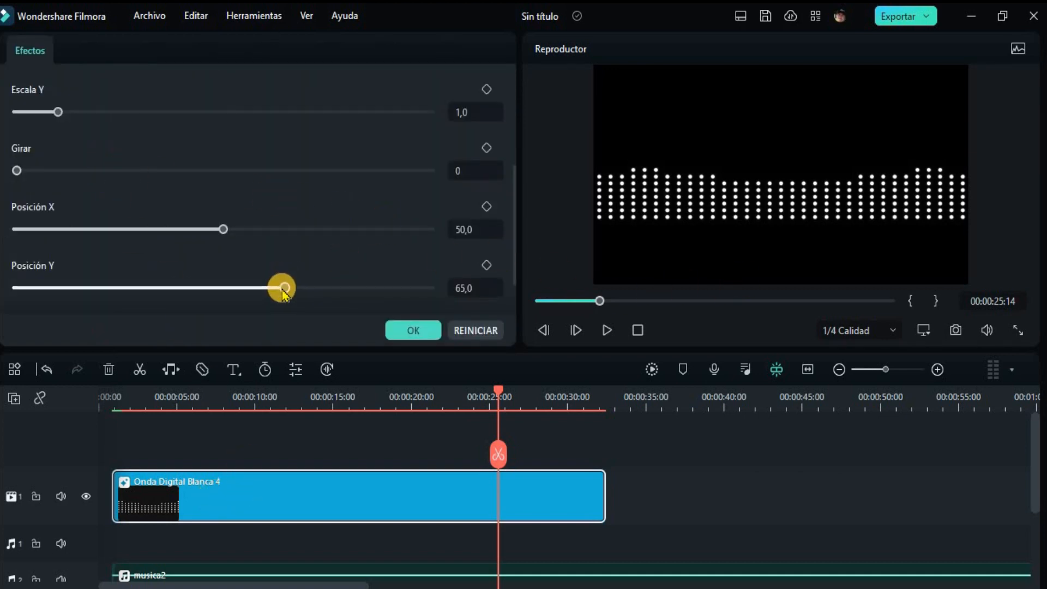
left_click_drag(282, 288, 223, 288)
scroll(298, 180, "up", 3)
scroll(298, 180, "up", 2)
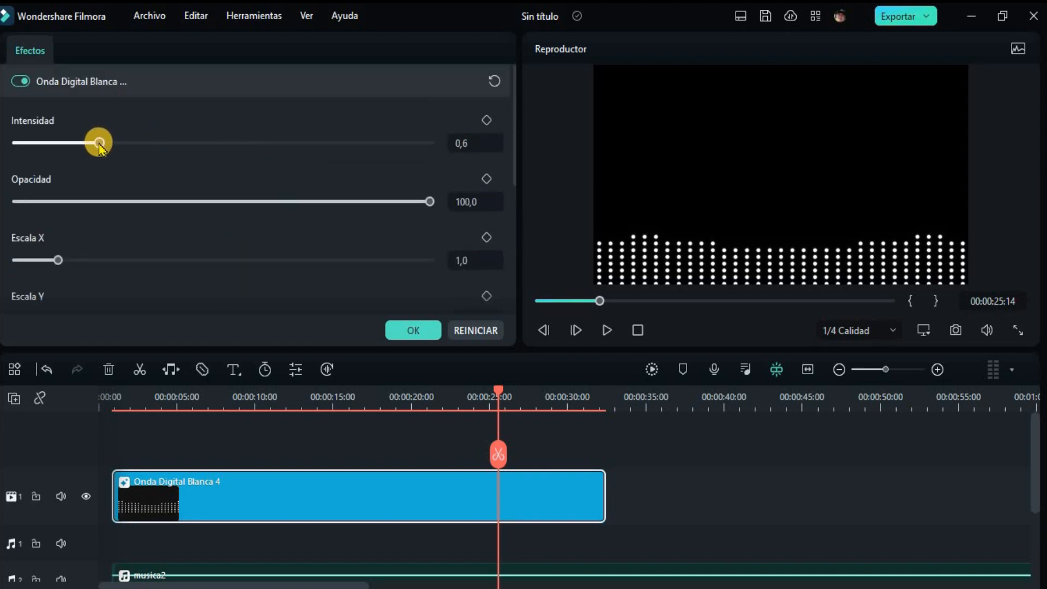
Play the timeline and reduce the dotted wave's Intensidad to 0,4 during playback, then pause
left_click(607, 333)
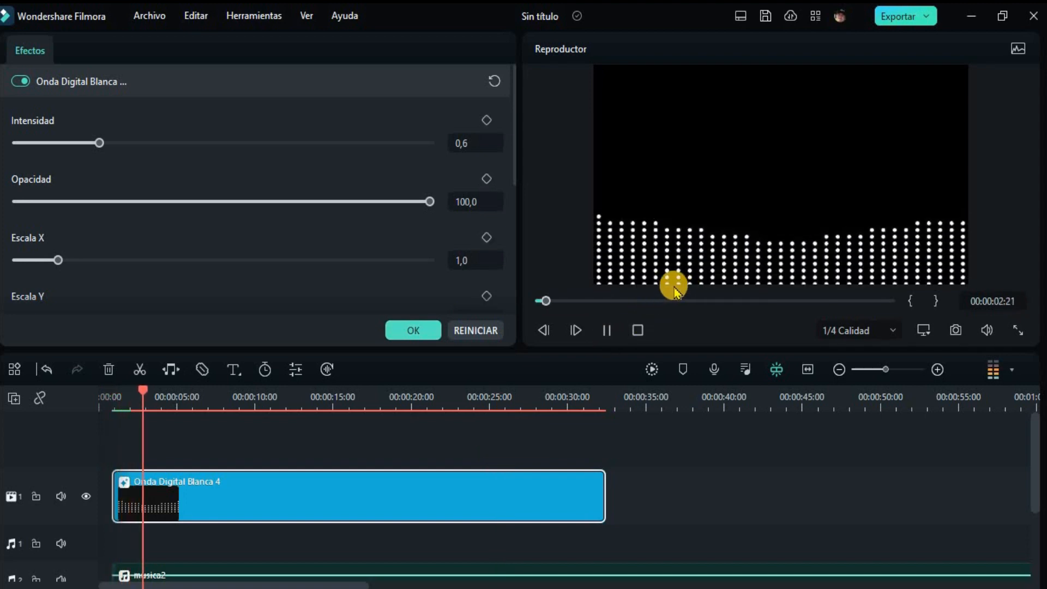
left_click(107, 144)
left_click_drag(107, 144, 70, 153)
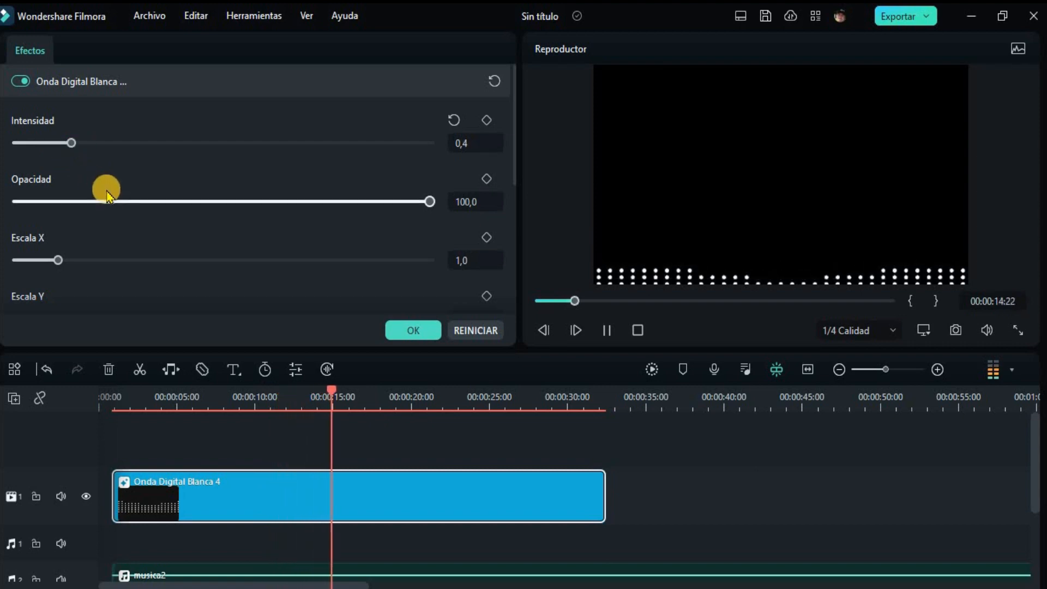
scroll(106, 194, "down", 2)
scroll(108, 196, "up", 2)
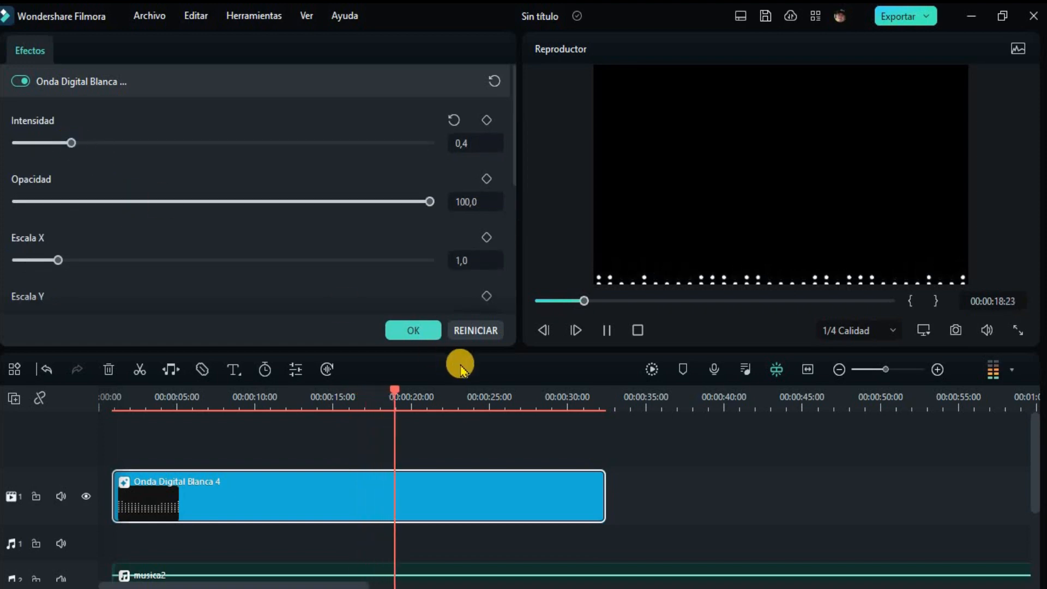
left_click(610, 330)
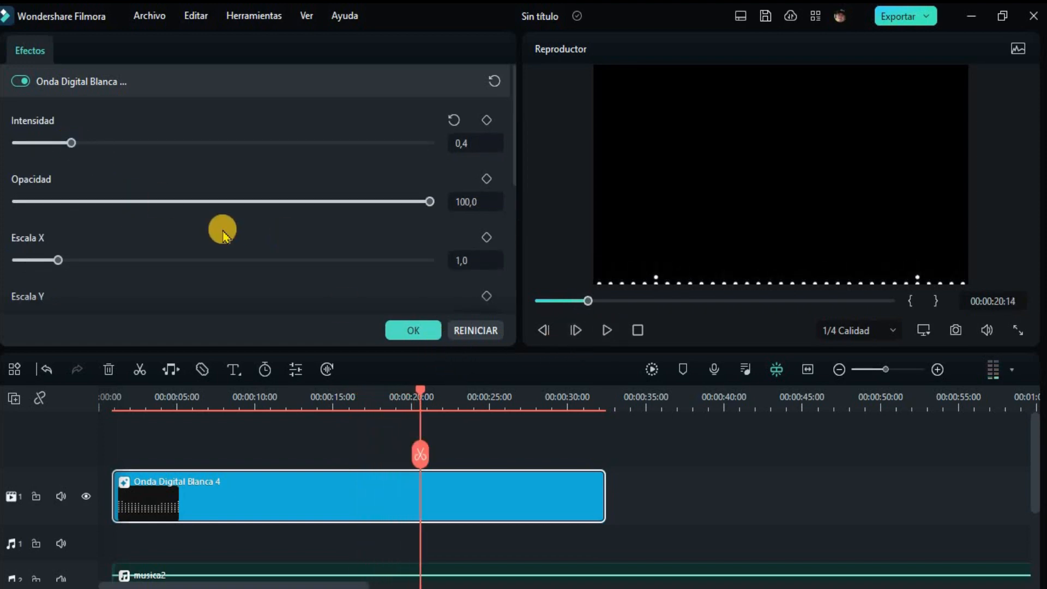
Rotate the dotted wave to 90 and move it to the frame's left edge with Posición X at 25,1
scroll(223, 236, "down", 2)
left_click_drag(17, 265, 123, 271)
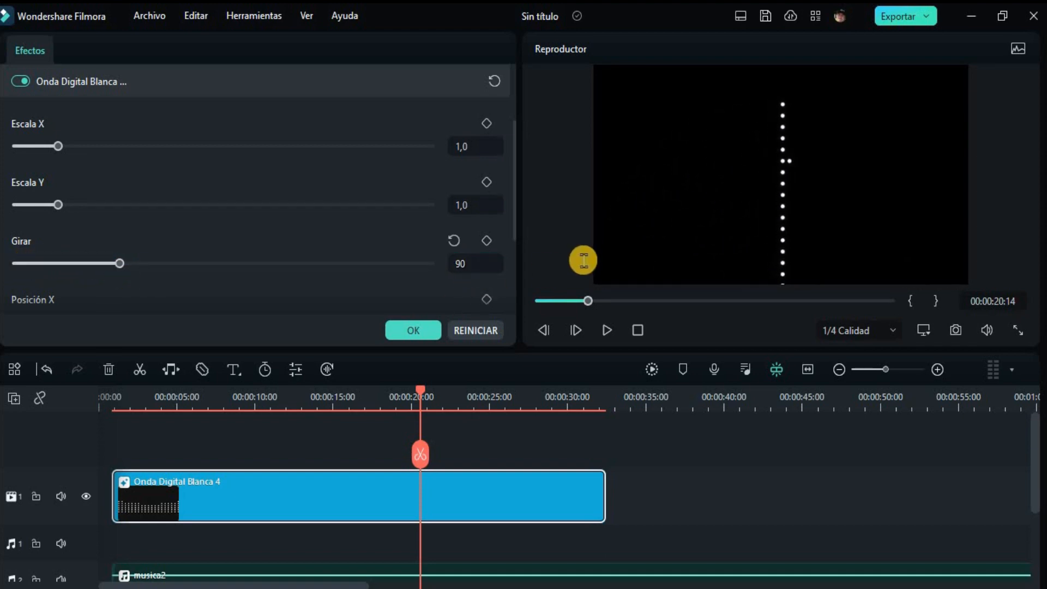
scroll(201, 264, "down", 2)
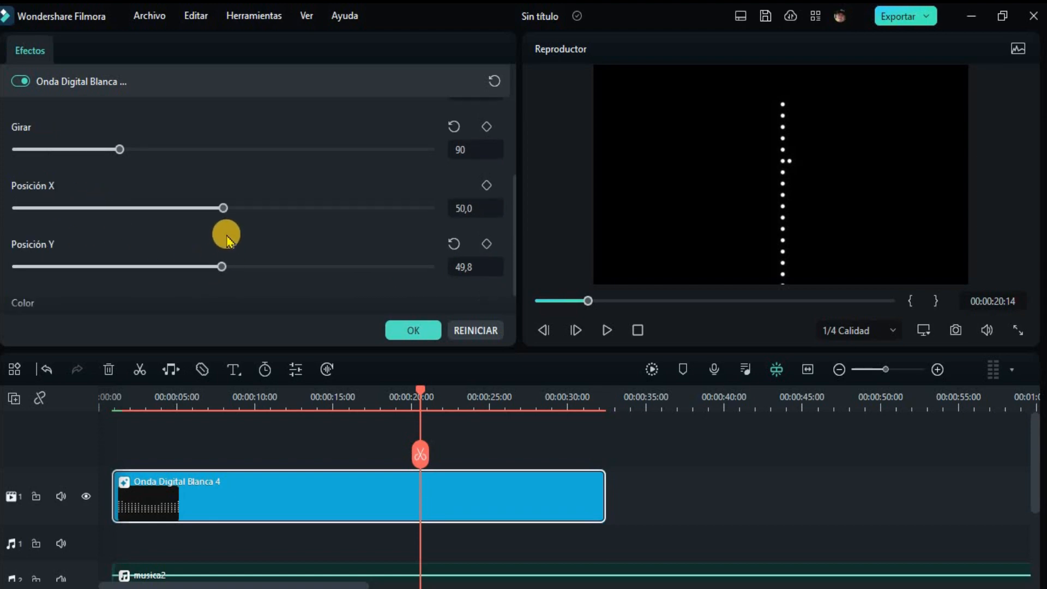
left_click_drag(218, 207, 120, 214)
Change the dotted wave's color from the palette to light green
scroll(25, 273, "down", 1)
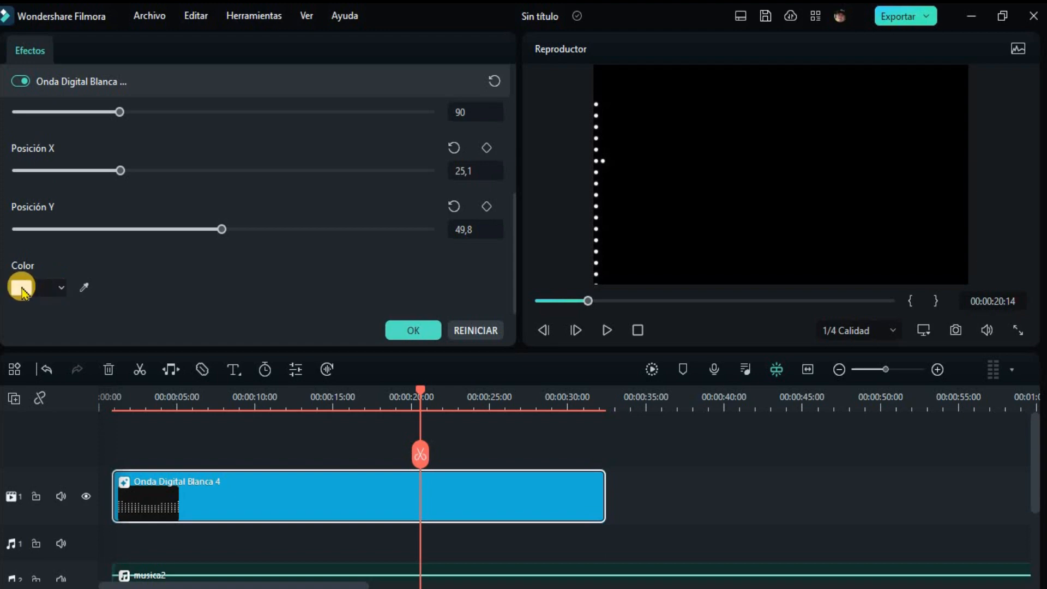
left_click(22, 288)
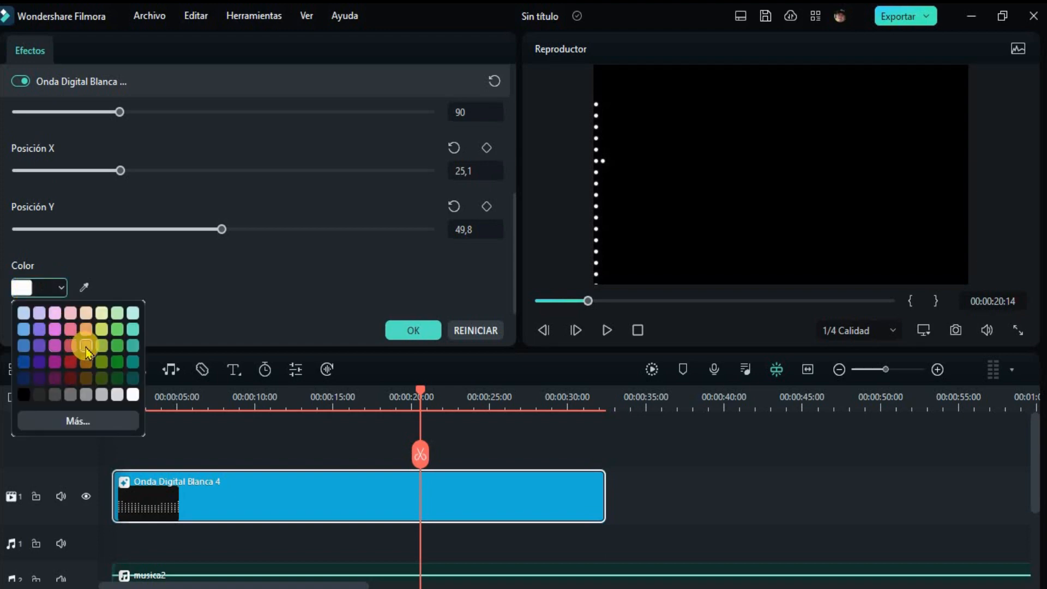
left_click(117, 329)
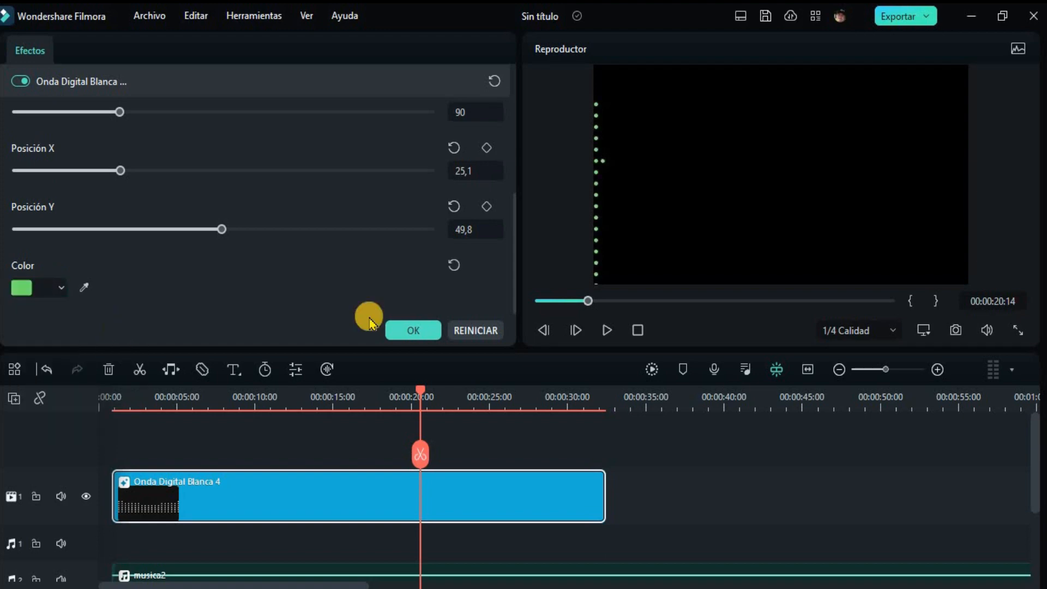
scroll(290, 212, "up", 2)
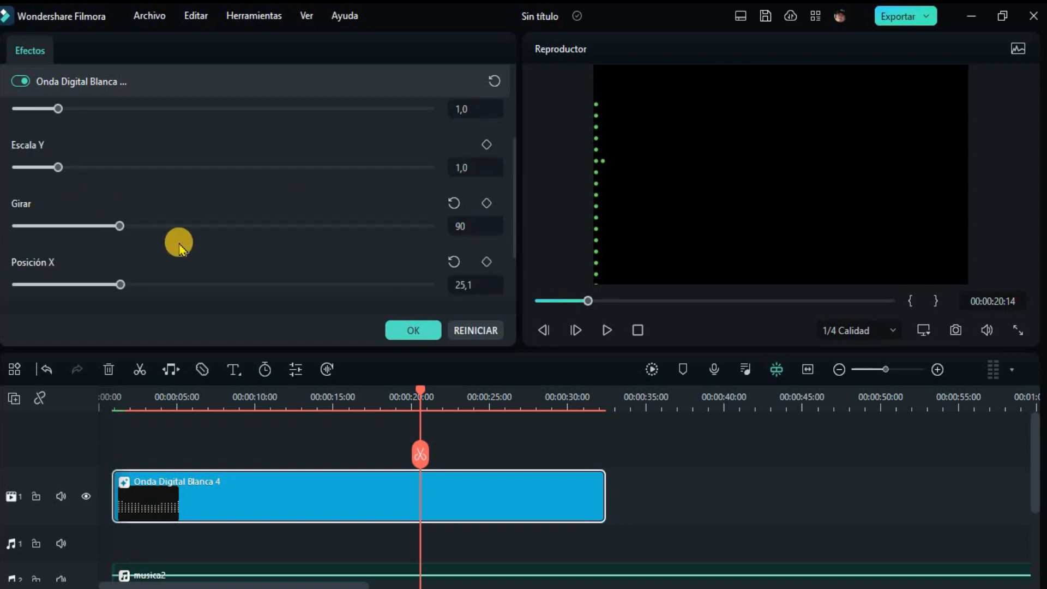
Find the Círculo Iridiscente 2 effect among the ondas audio results, place it on the video track and open its settings
scroll(180, 249, "down", 2)
left_click_drag(196, 229, 269, 223)
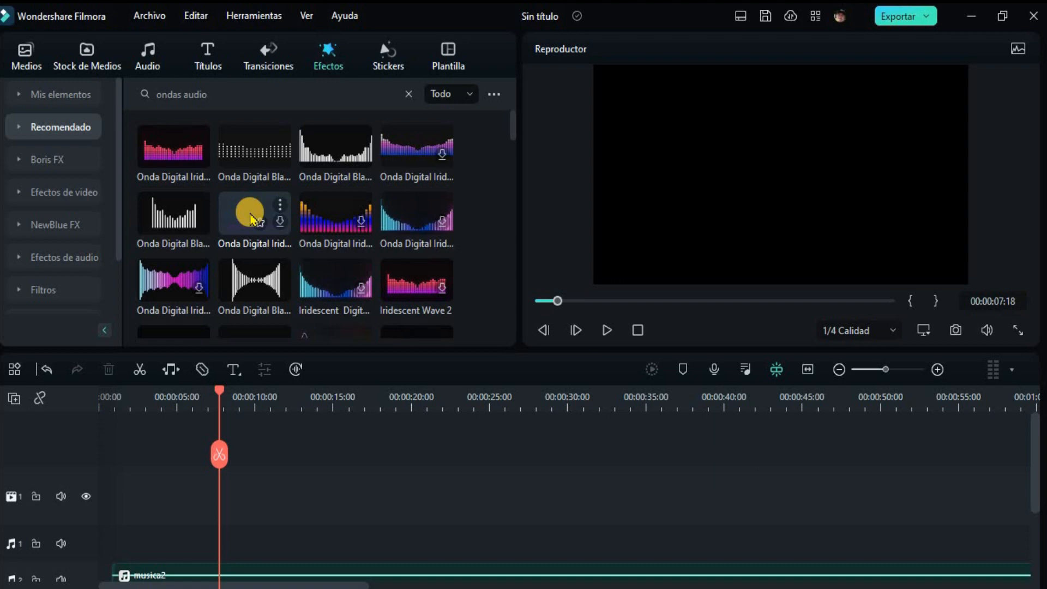
scroll(250, 218, "down", 5)
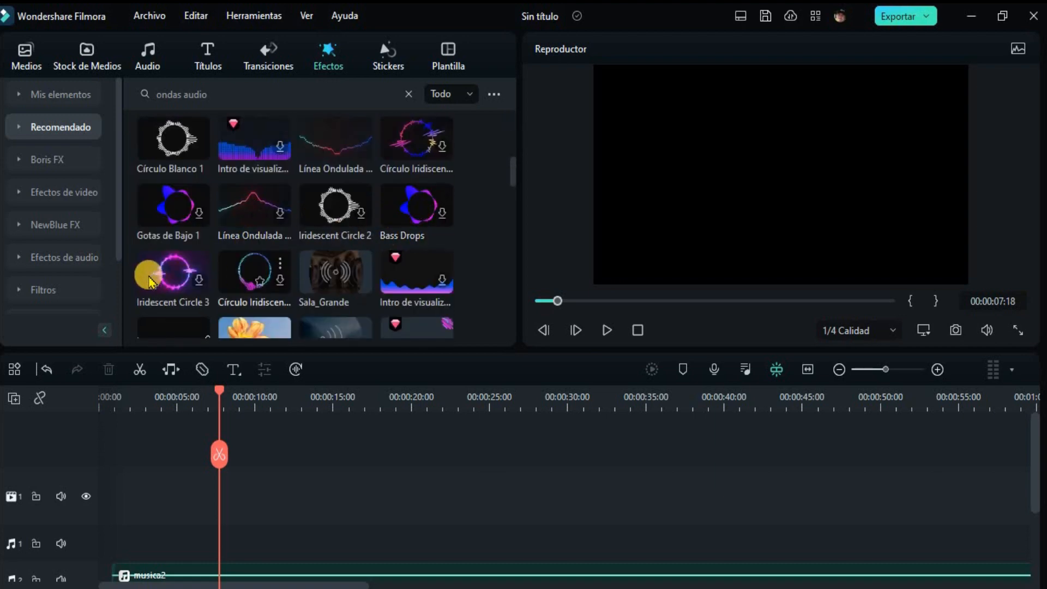
left_click_drag(254, 271, 196, 496)
double_click(195, 493)
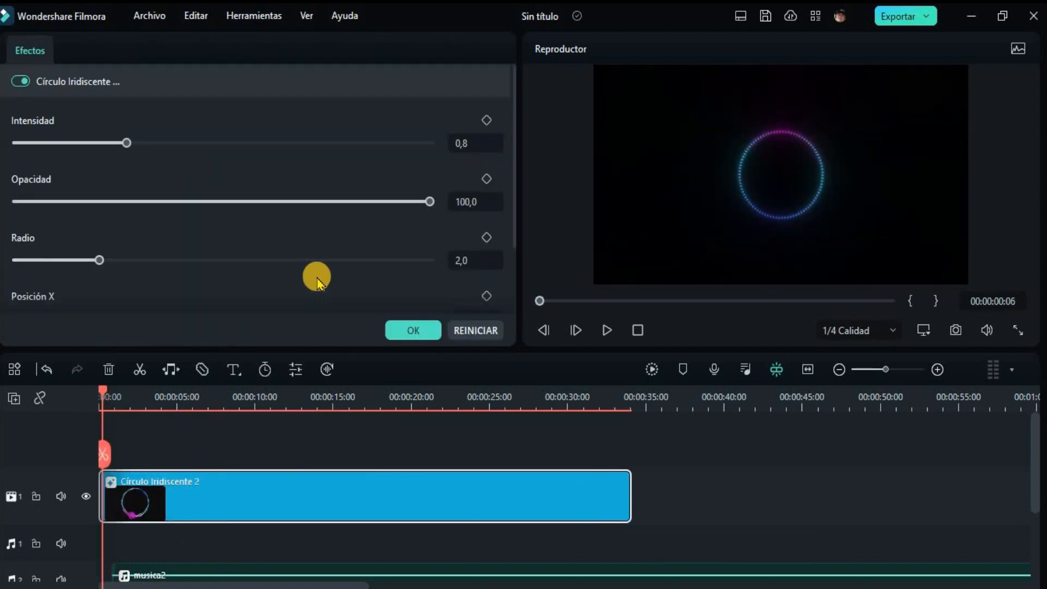
Set the iridescent circle's Intensidad to 1,0 and Radio to 3,0, and preview it full screen during playback
left_click_drag(126, 141, 154, 141)
left_click_drag(100, 260, 141, 260)
scroll(207, 275, "down", 3)
left_click(611, 334)
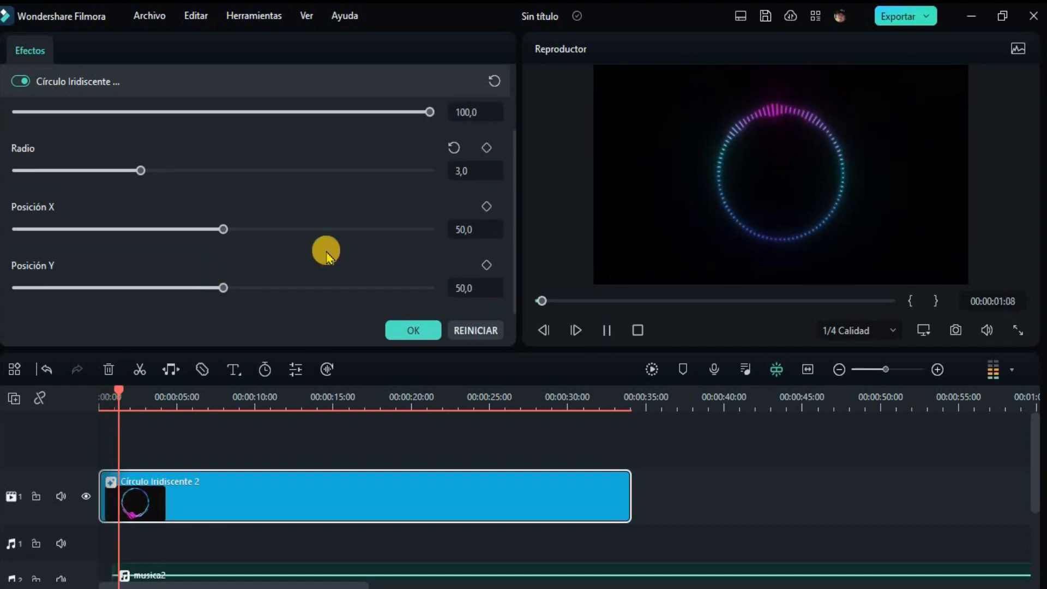
scroll(292, 188, "up", 3)
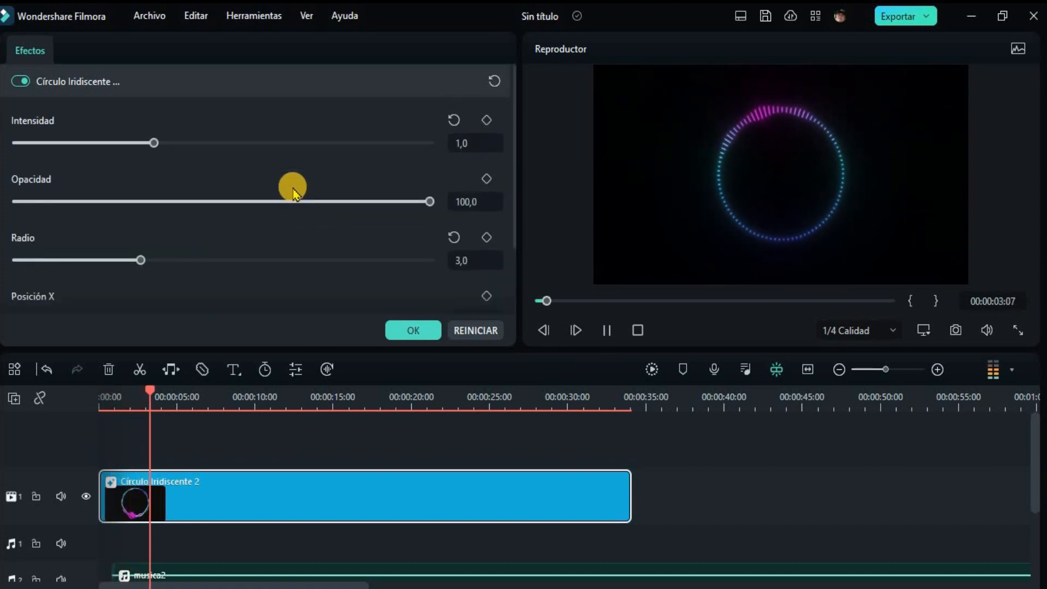
left_click(1019, 330)
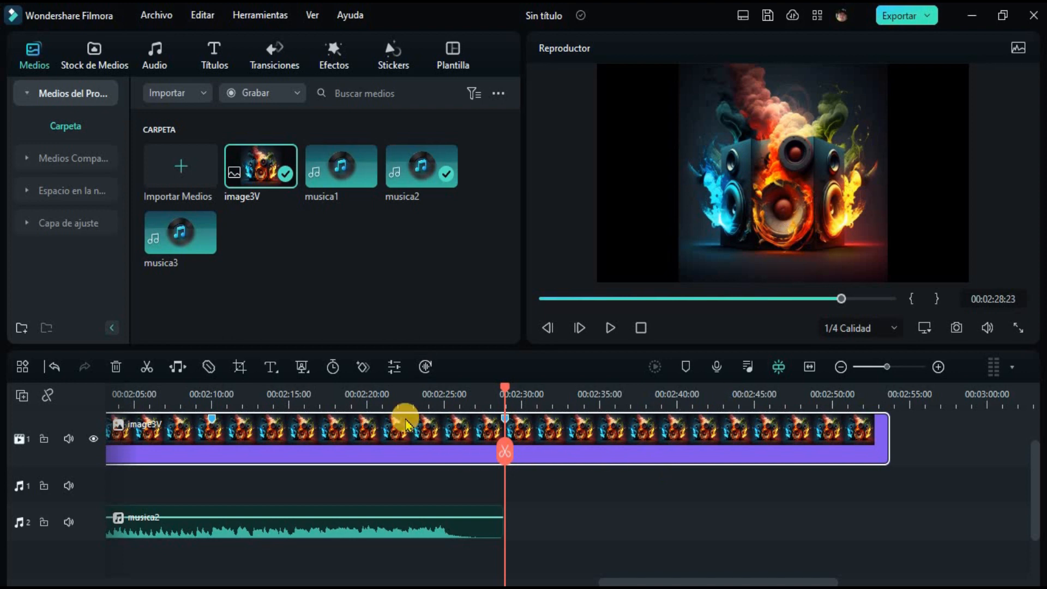
Play the image and music from the marker near 00:02:10:00 to the end of musica2
left_click(211, 404)
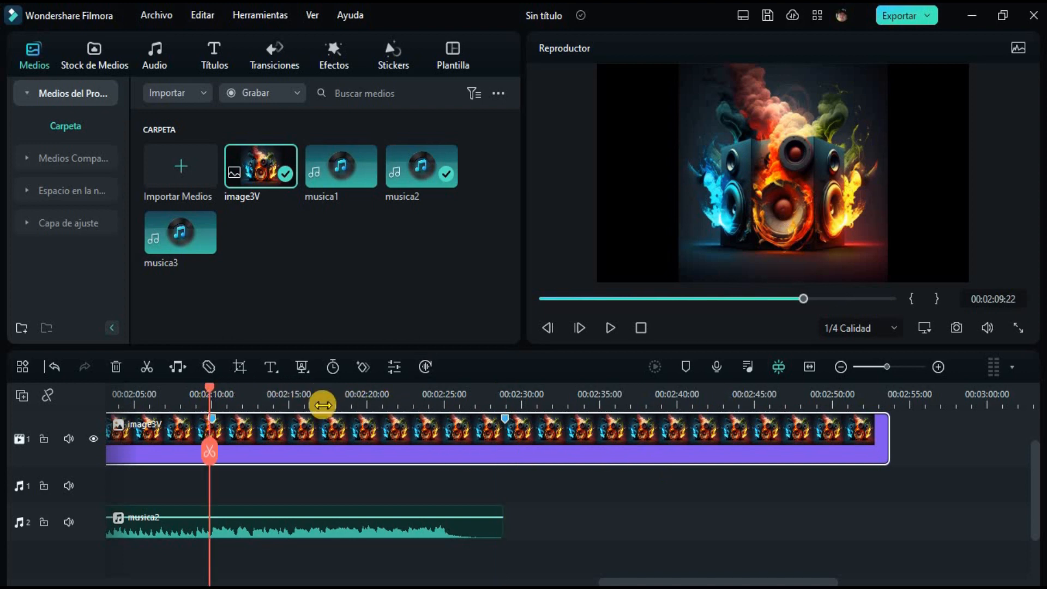
left_click(611, 328)
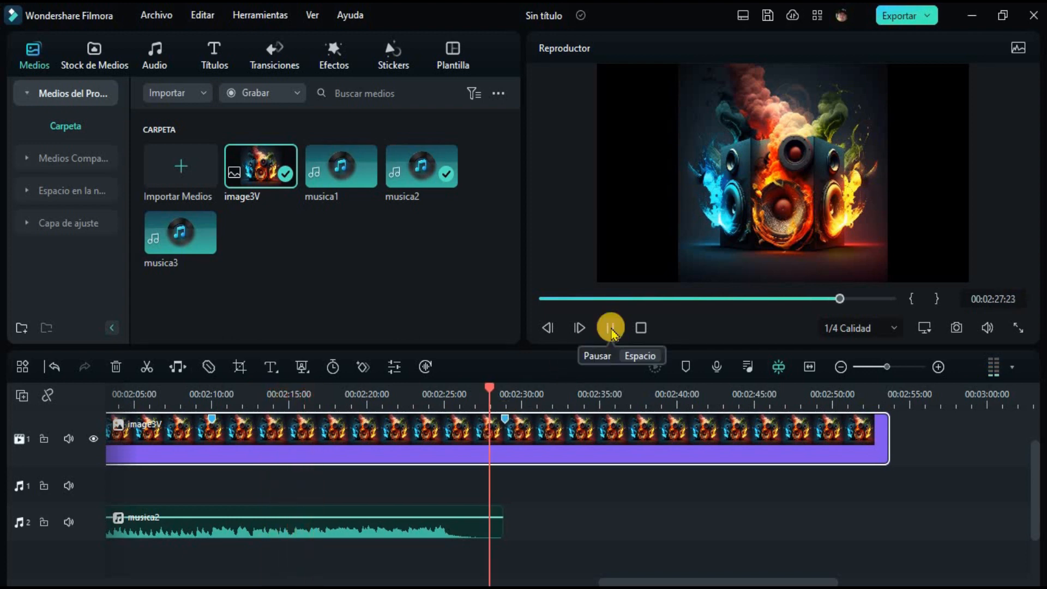
left_click(611, 328)
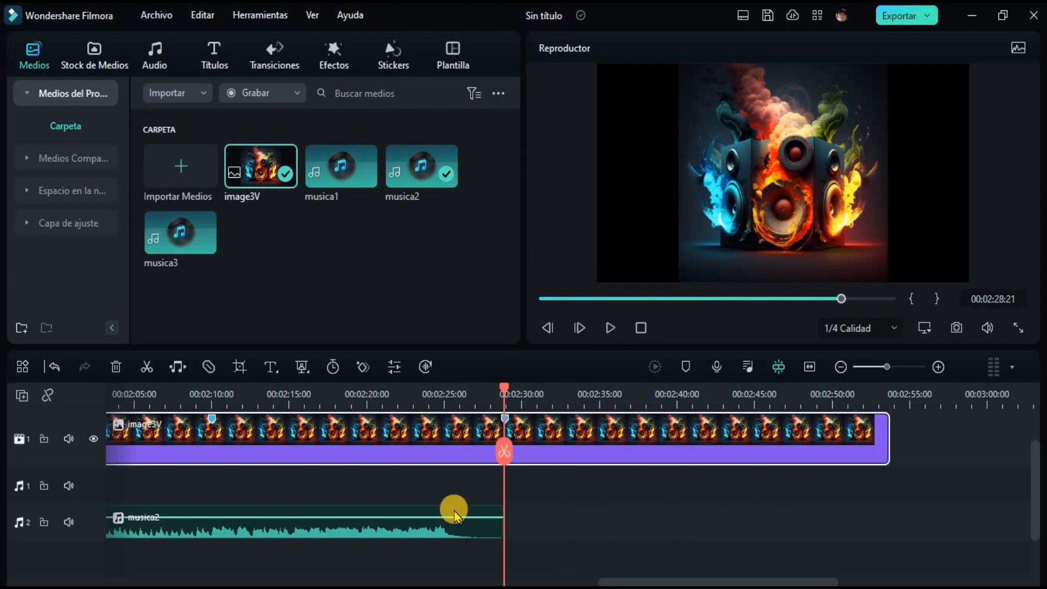
Extend the musica2 clip with the audio stretch tool so it ends together with the image3V clip
left_click(342, 533)
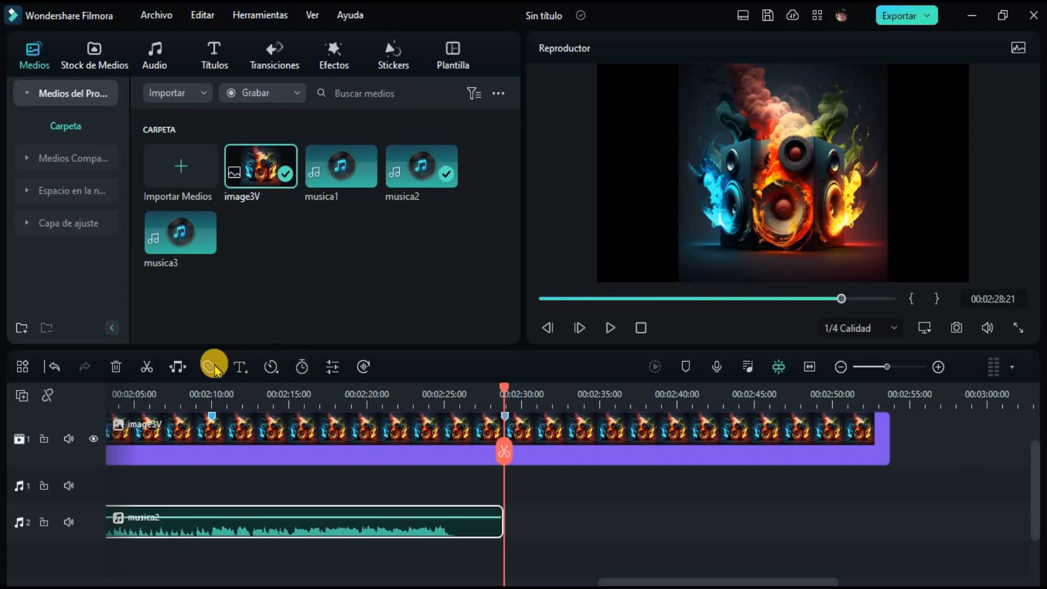
left_click(173, 369)
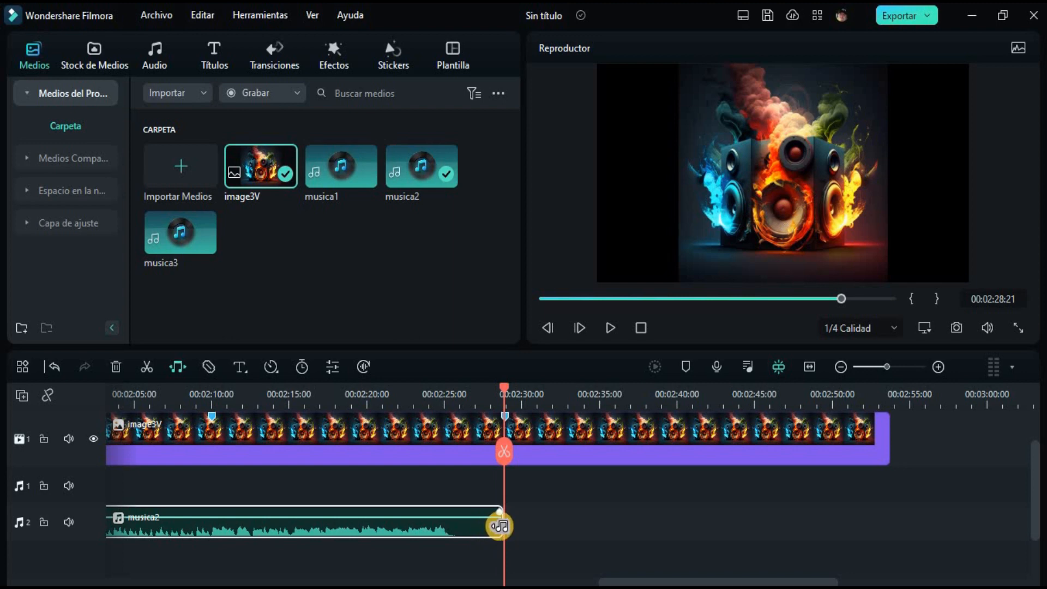
left_click_drag(498, 525, 878, 542)
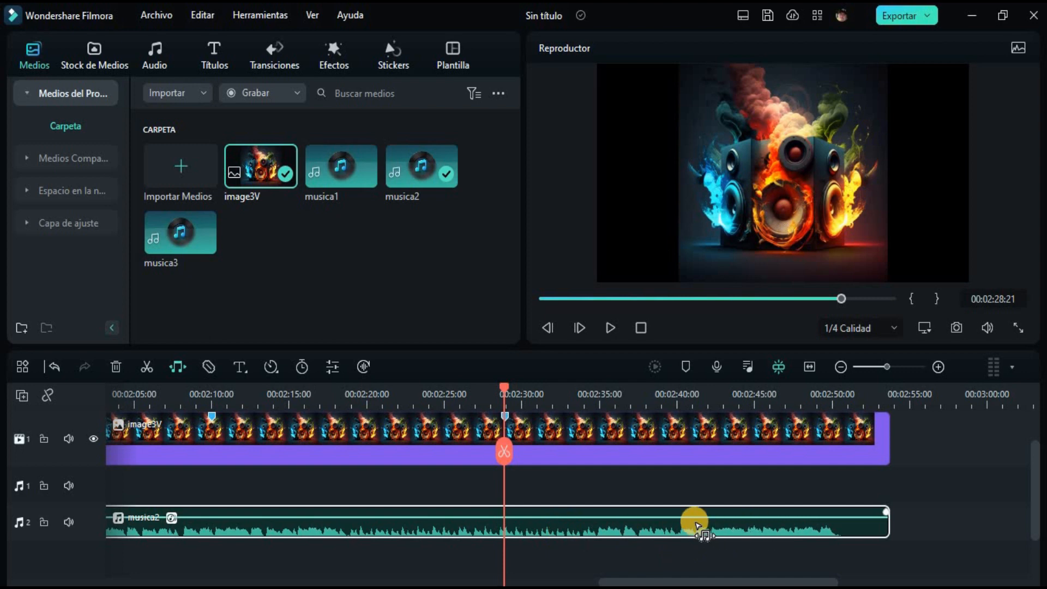
Play the stretched musica2 clip from the marker near 00:02:10:00 to its end to check the extension
left_click(210, 398)
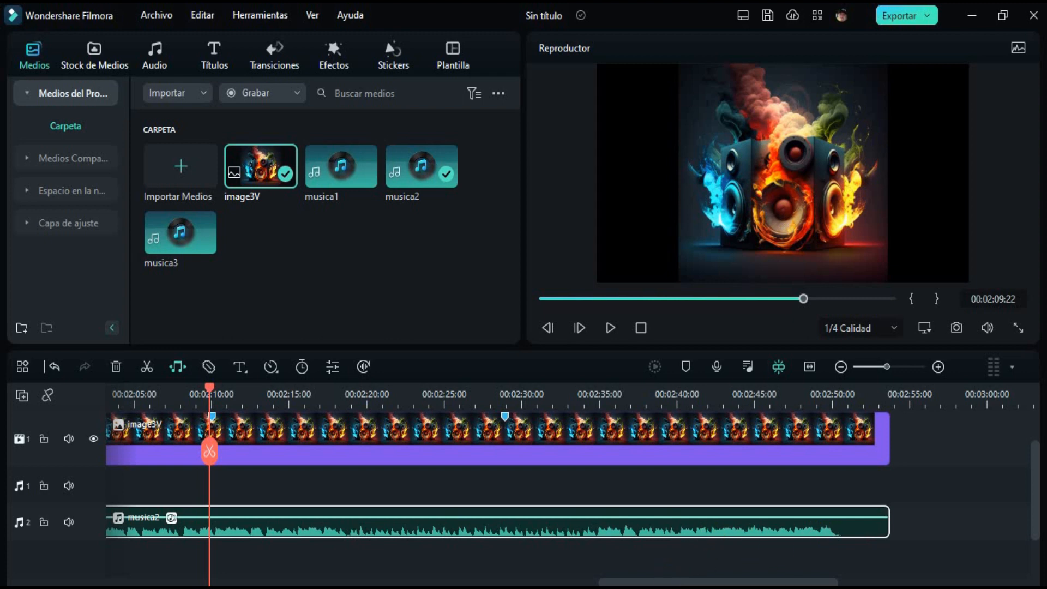
left_click(611, 328)
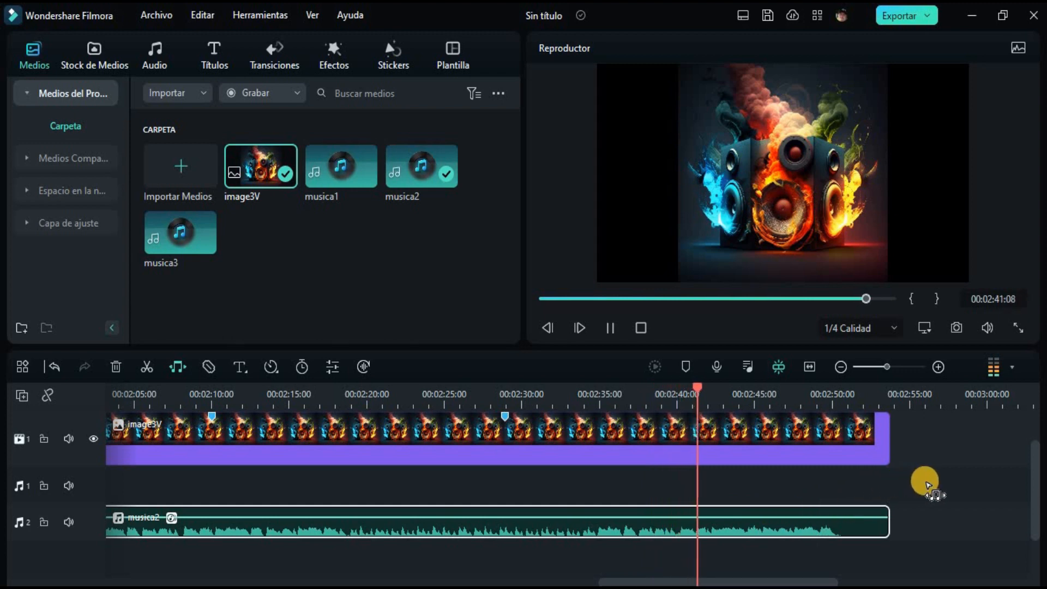
left_click(608, 327)
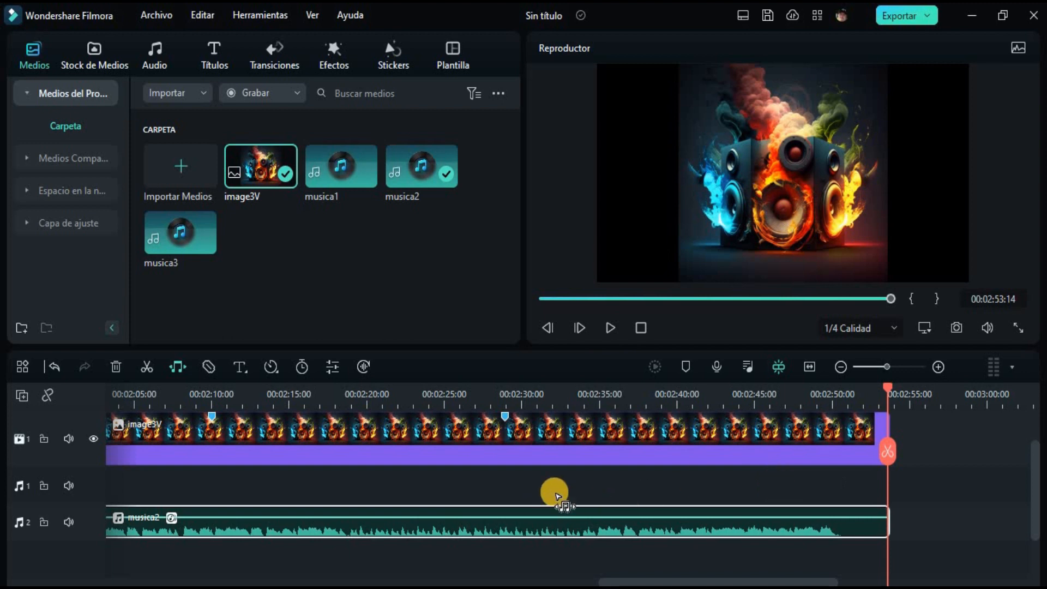
left_click(177, 371)
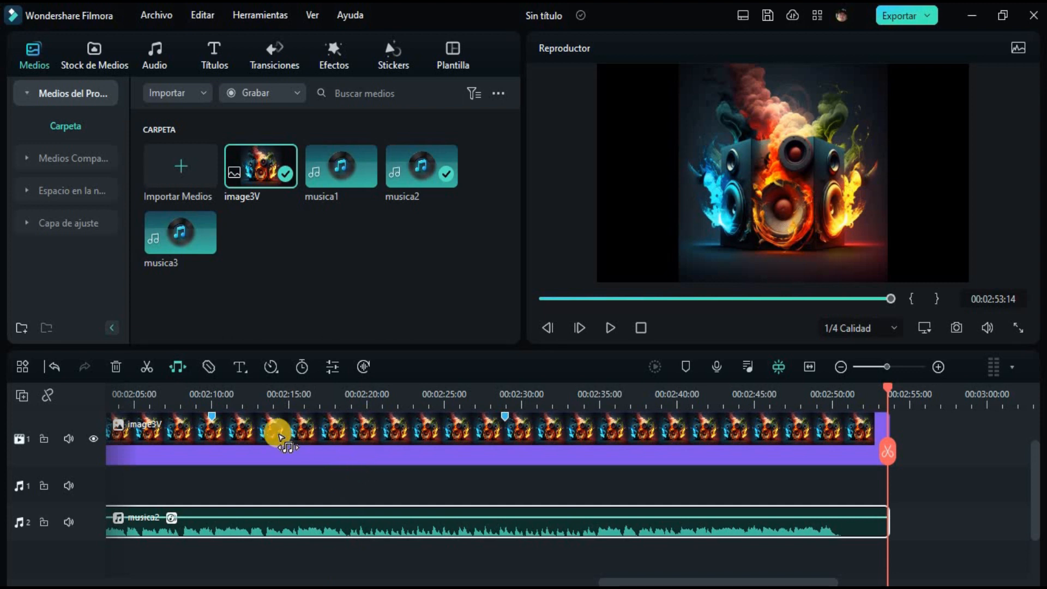
left_click(179, 371)
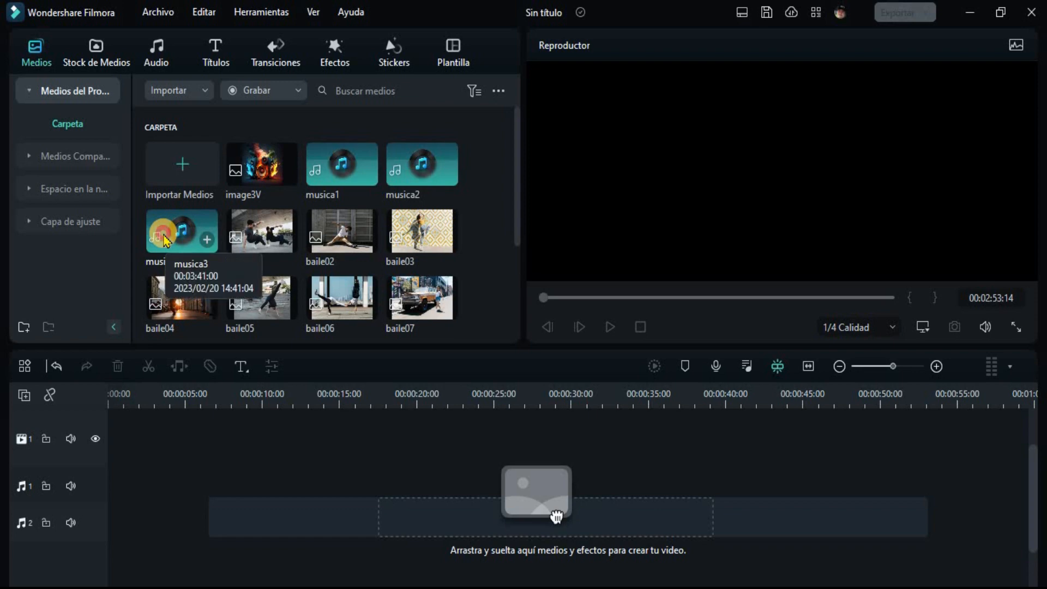
Run Detección de Ritmo on the musica3 file in the media library
mouse_move(164, 240)
left_mouse_down()
mouse_move(147, 455)
mouse_move(168, 234)
mouse_move(158, 240)
left_mouse_up()
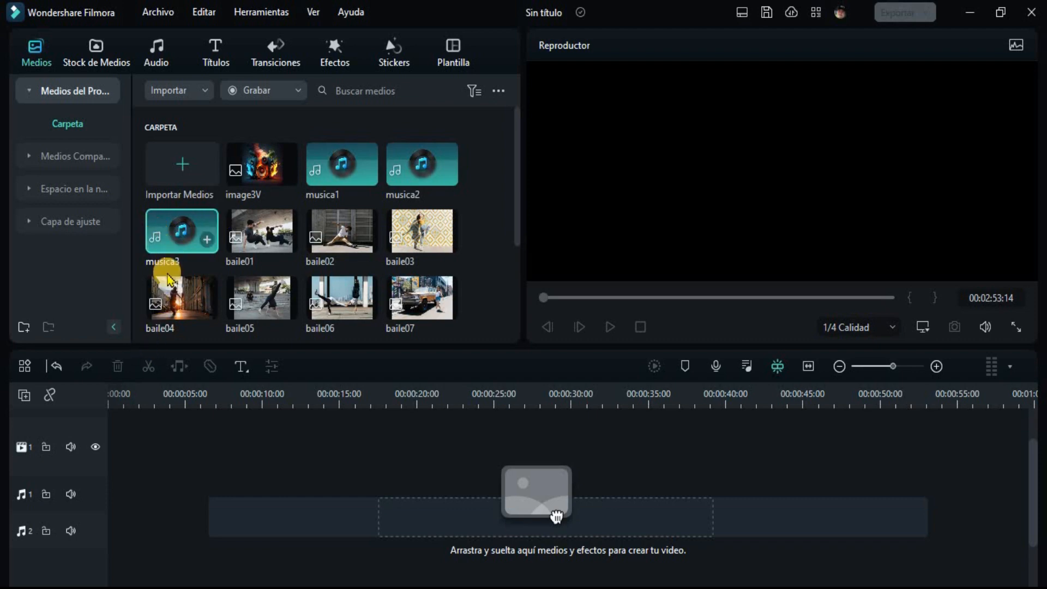
right_click(180, 246)
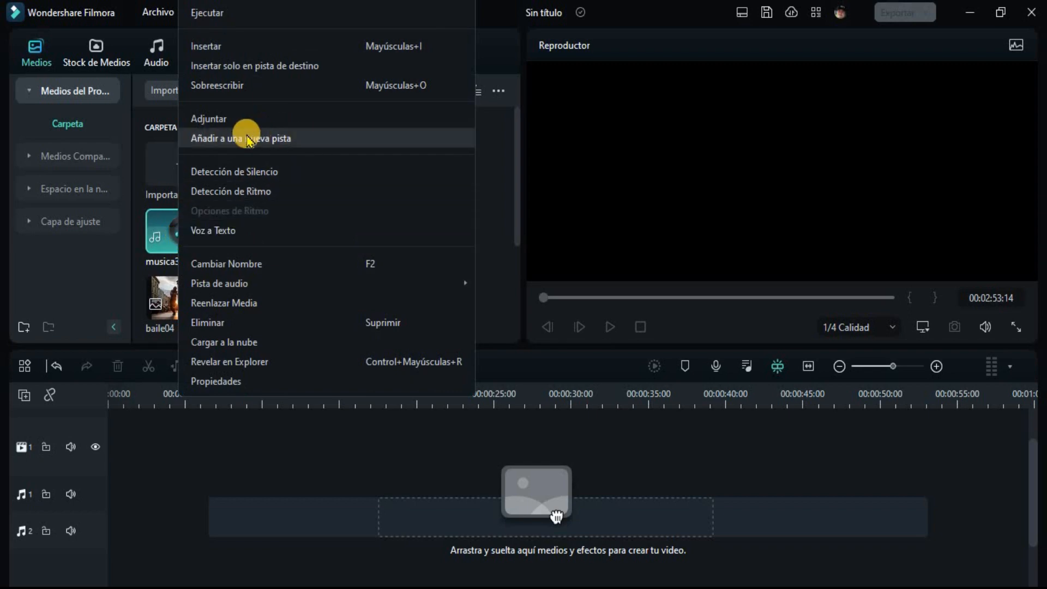
left_click(224, 192)
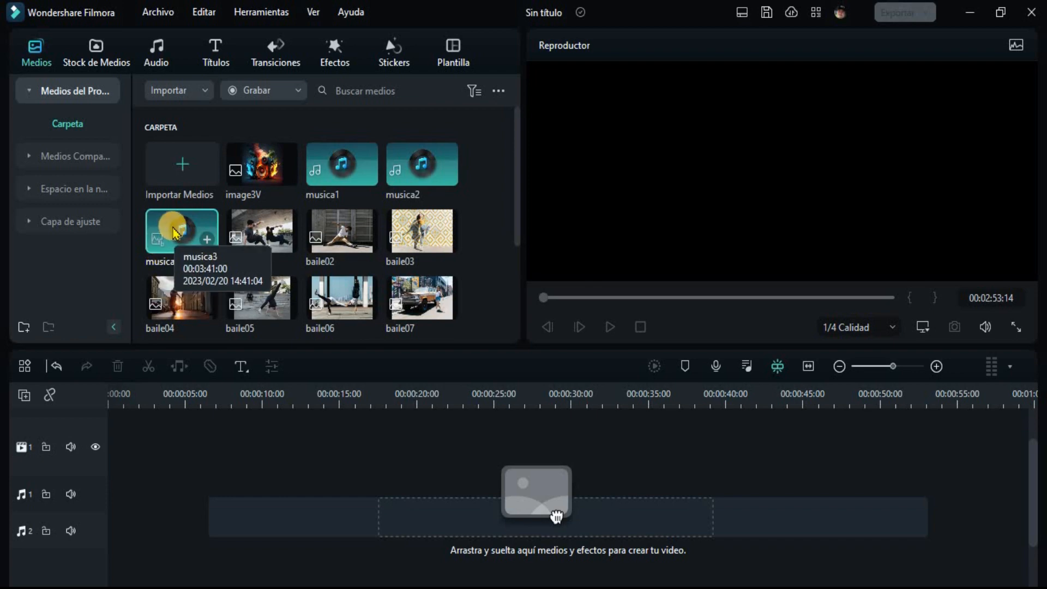
Place musica3 on the second audio track and play it from the start to check its rhythm markers
left_click_drag(176, 233, 104, 540)
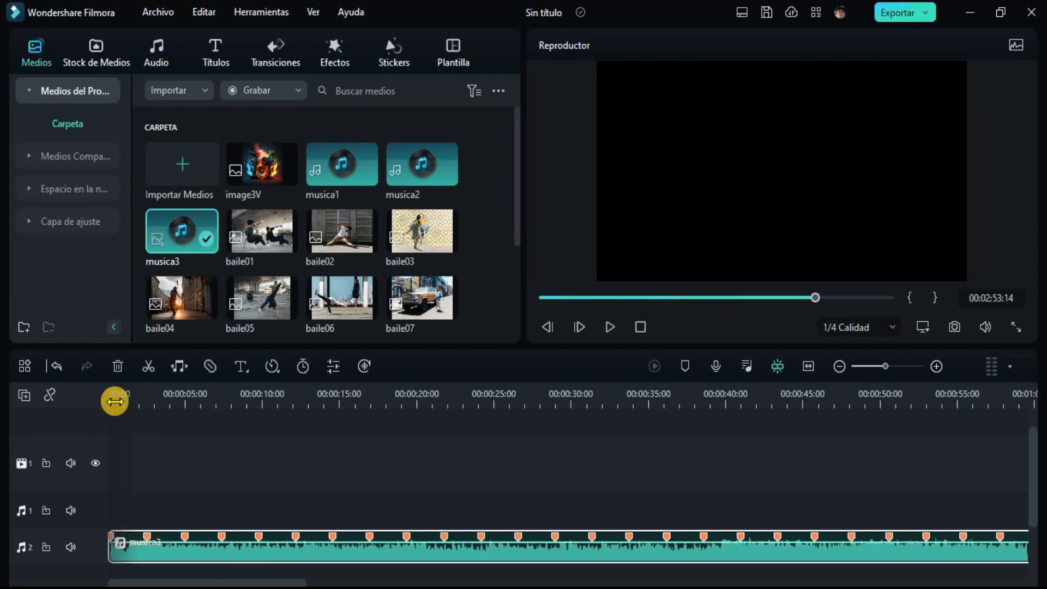
left_click(257, 581)
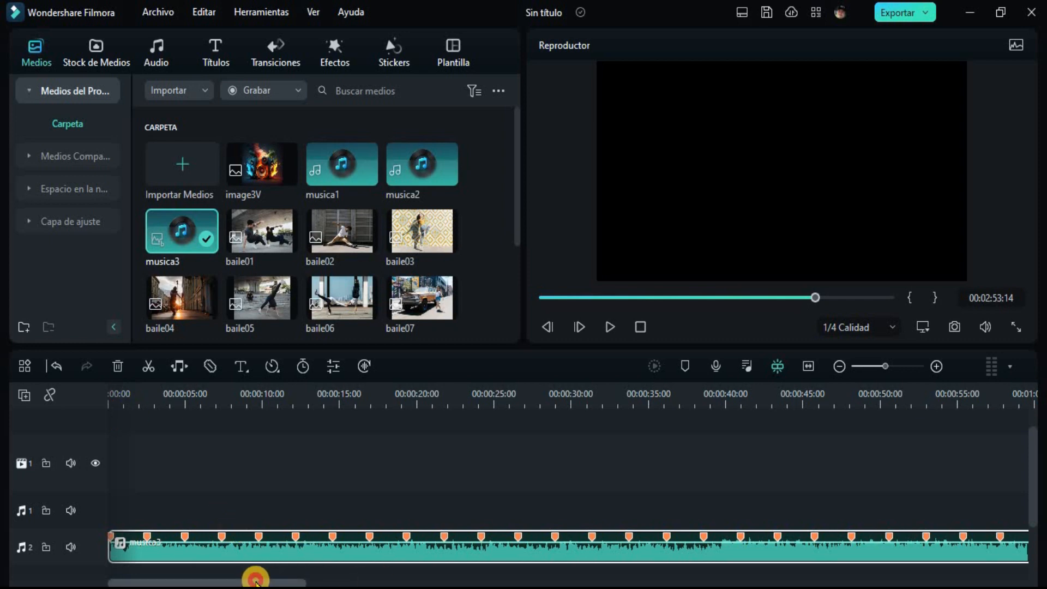
left_click(640, 326)
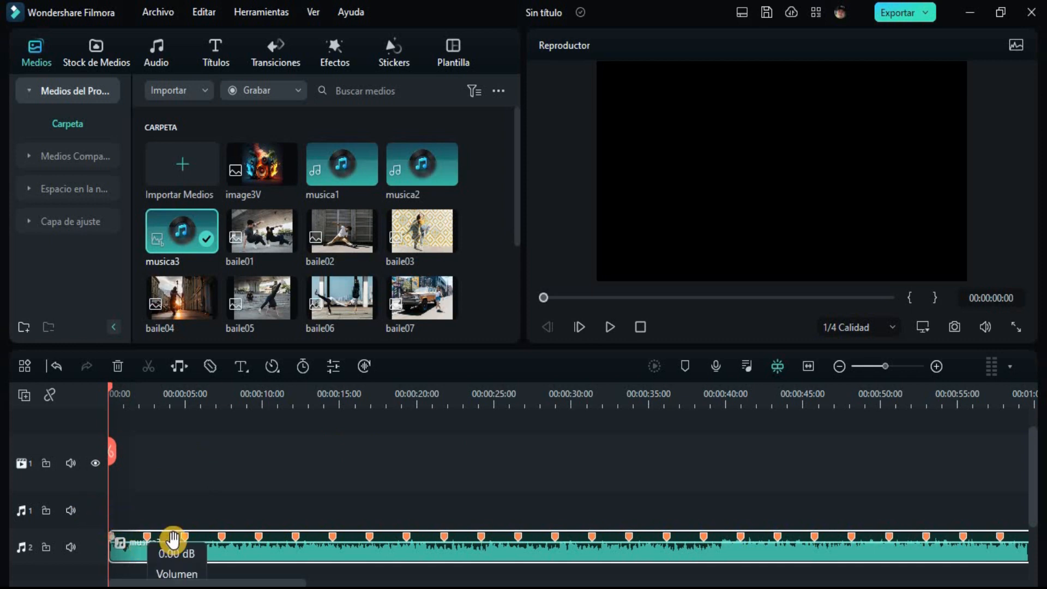
left_click(611, 327)
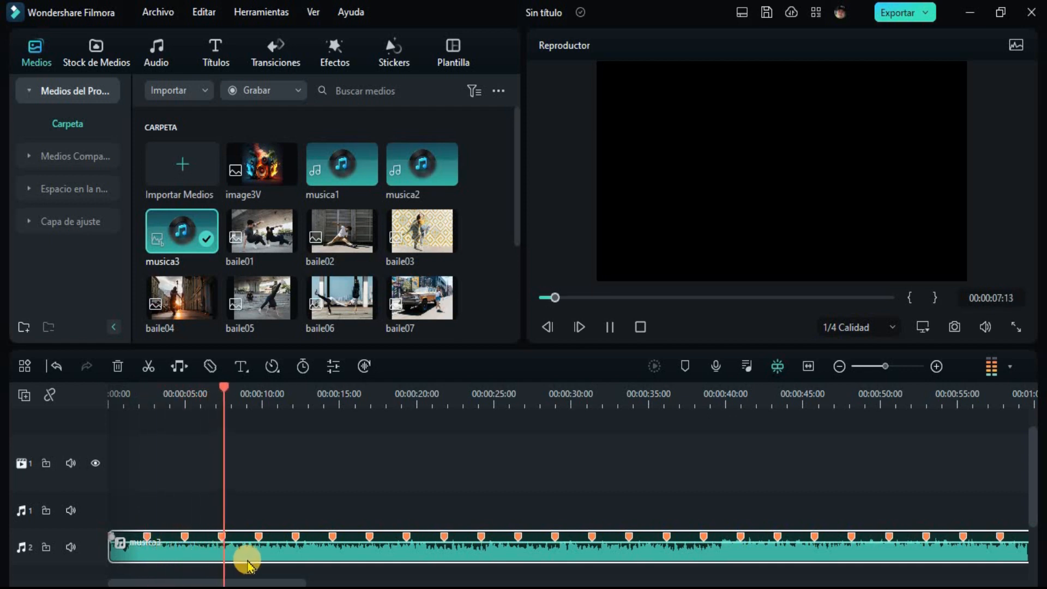
left_click(610, 326)
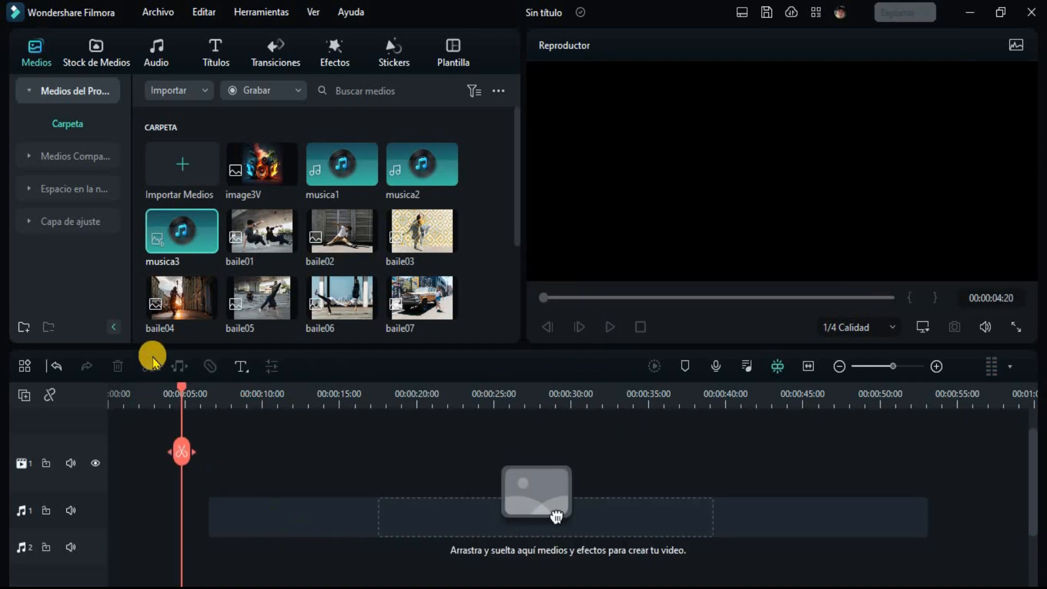
Configure the rhythm options of musica3 with model ritmos1, Resaltar cada 8 and Resaltar compensar 2, and apply them
right_click(170, 233)
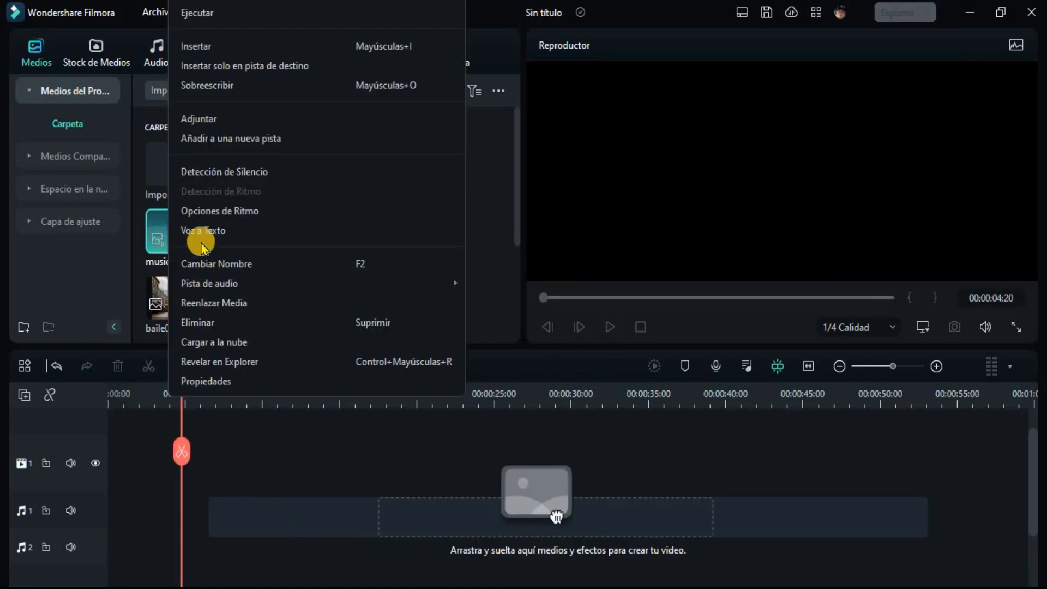
left_click(234, 218)
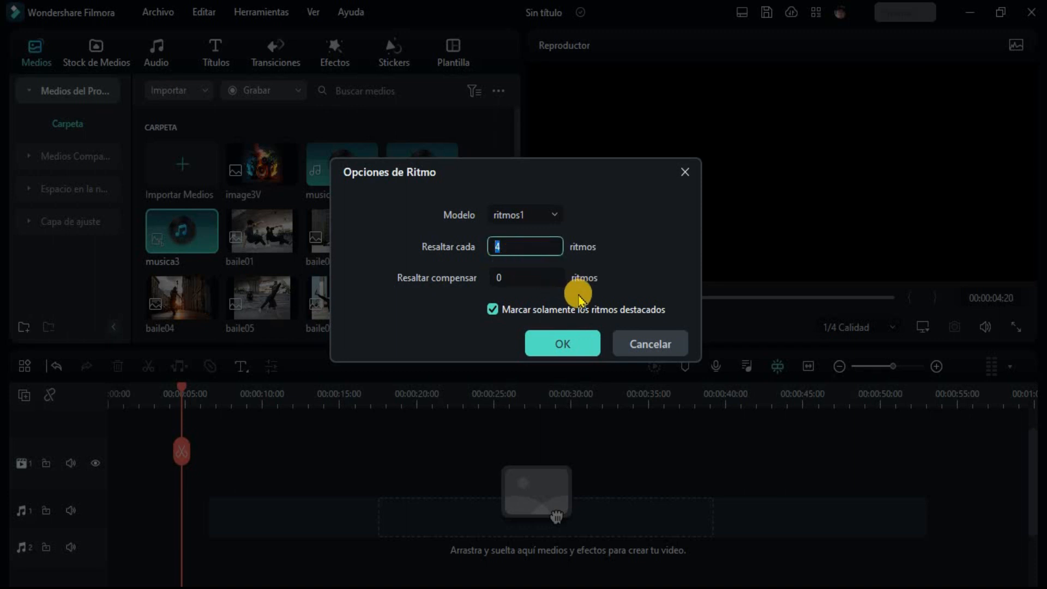
type("8")
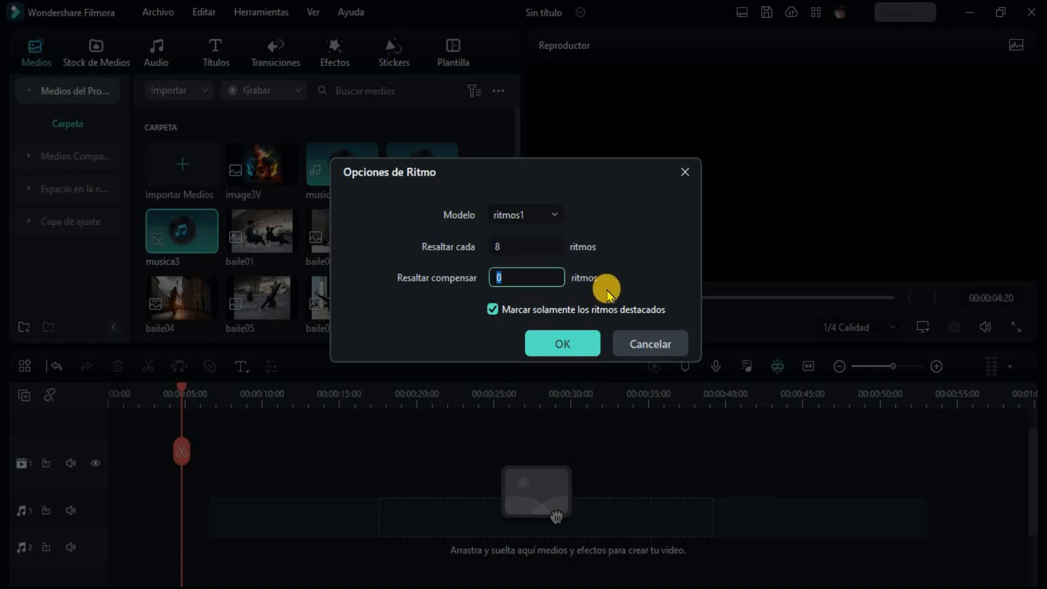
left_click(545, 217)
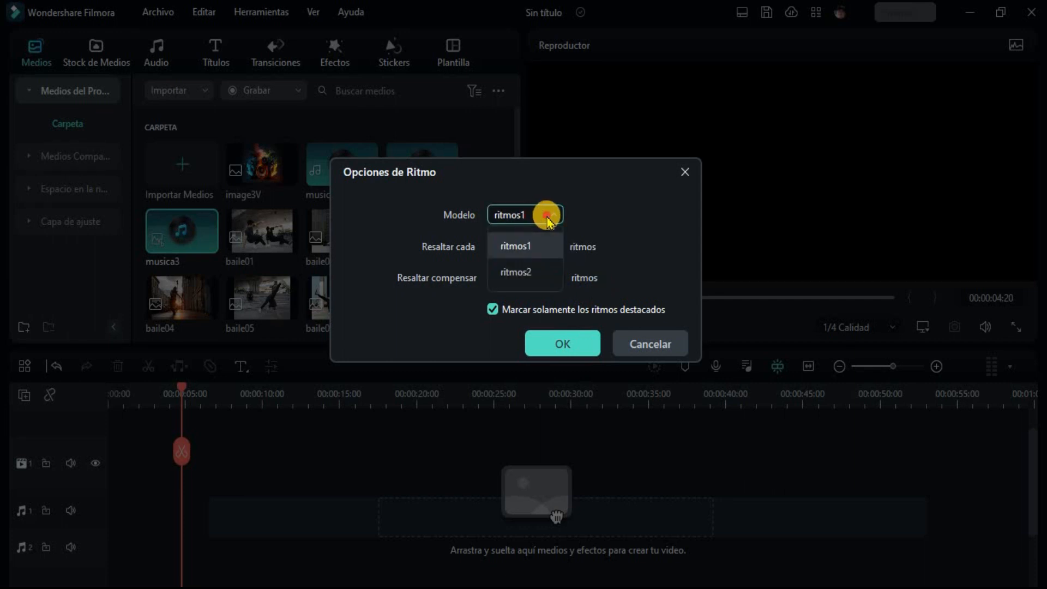
left_click(547, 217)
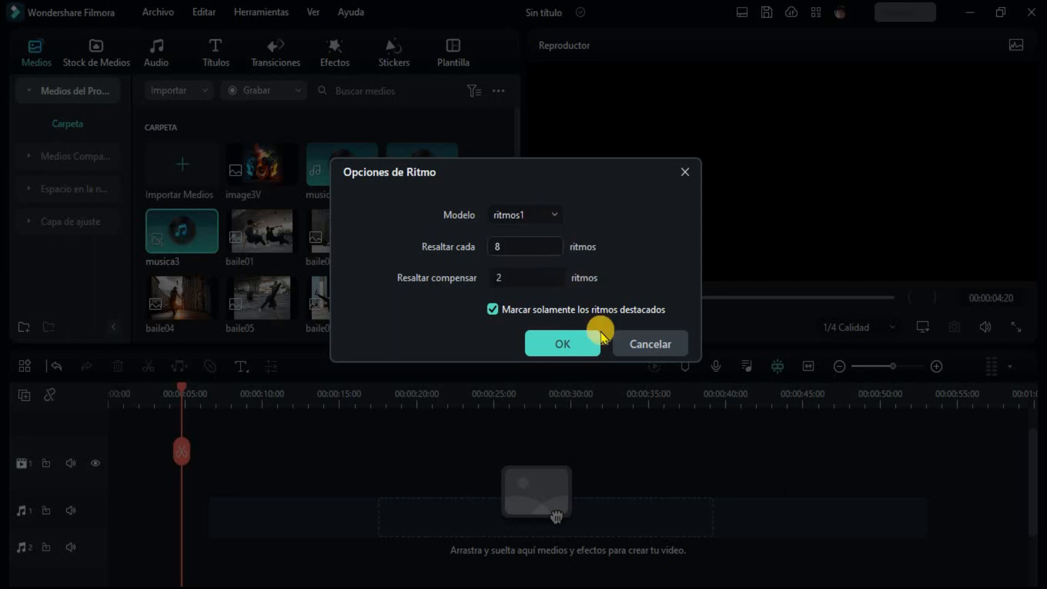
left_click(570, 344)
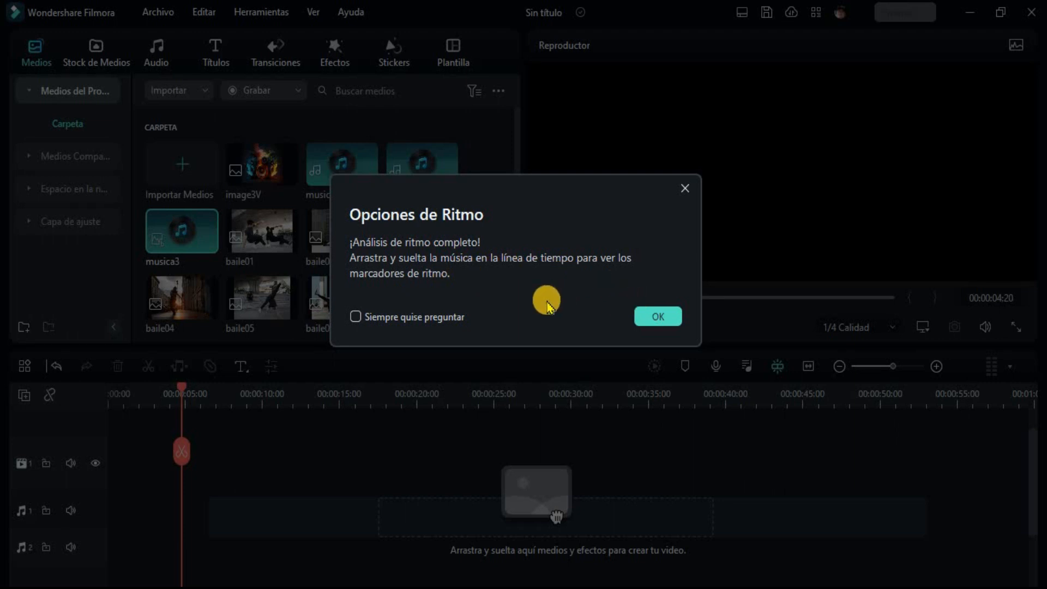
left_click(652, 321)
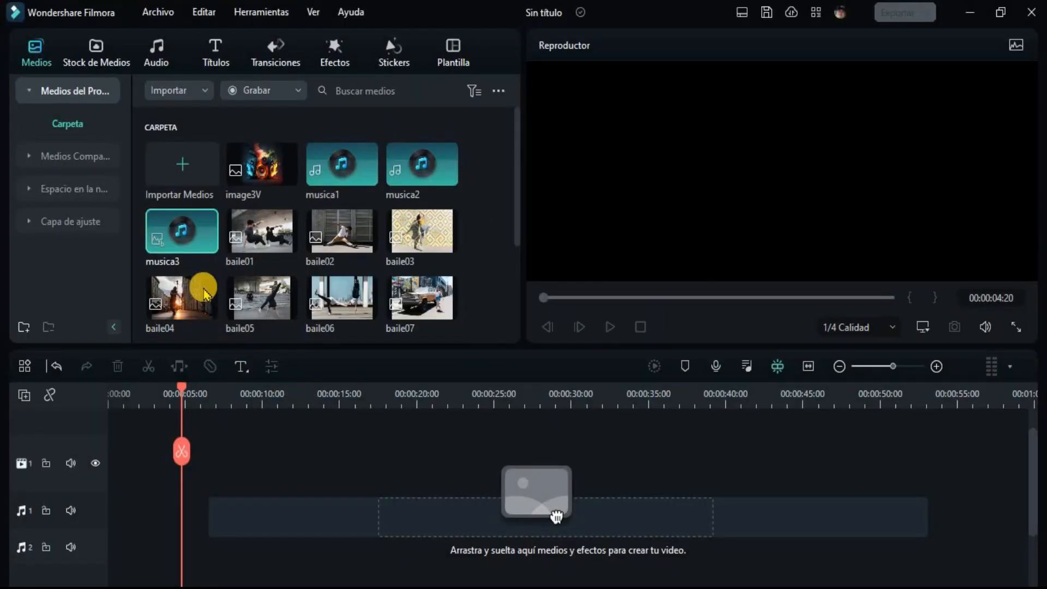
Add musica3 with its updated rhythm markers to the timeline and play it from the beginning
left_click_drag(169, 243, 328, 468)
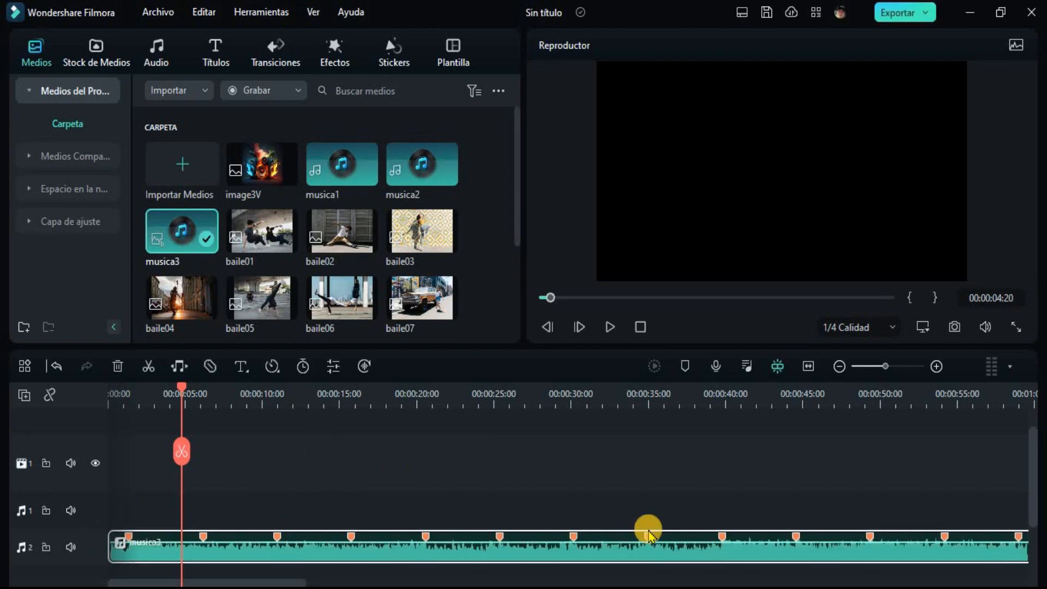
key("Home")
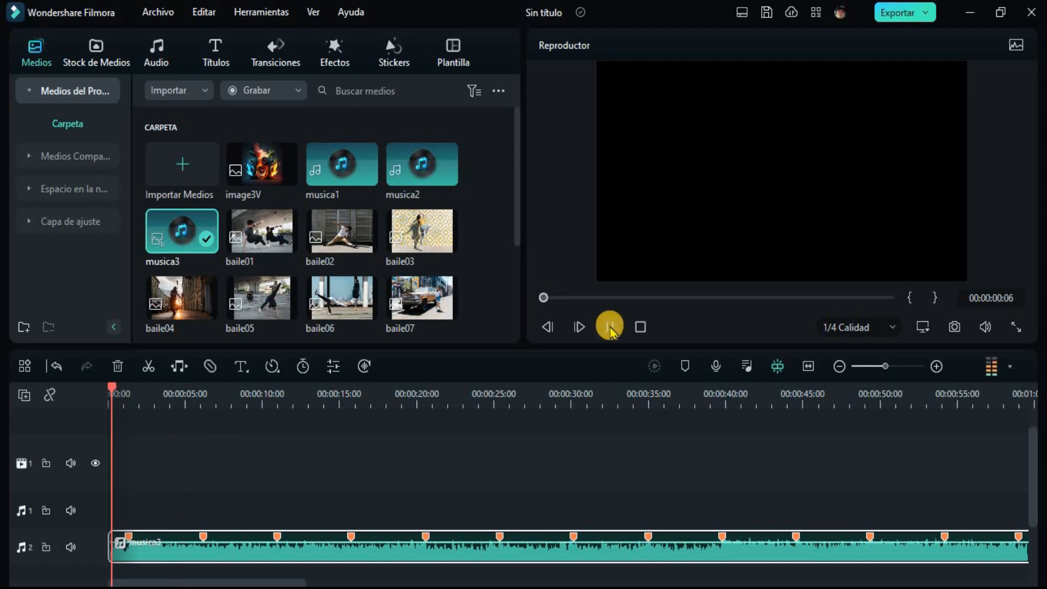
left_click(610, 327)
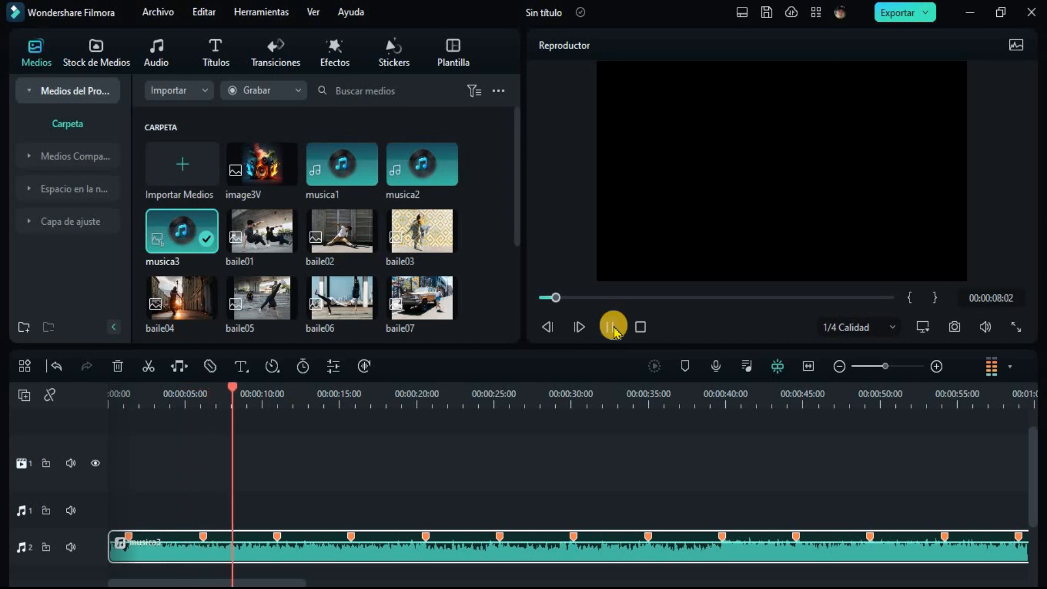
Stop playback and delete musica3 from the second audio track
left_click(612, 327)
left_click(289, 546)
key("Delete")
Reapply the rhythm options of musica3 and place it at the start of the first audio track
right_click(180, 248)
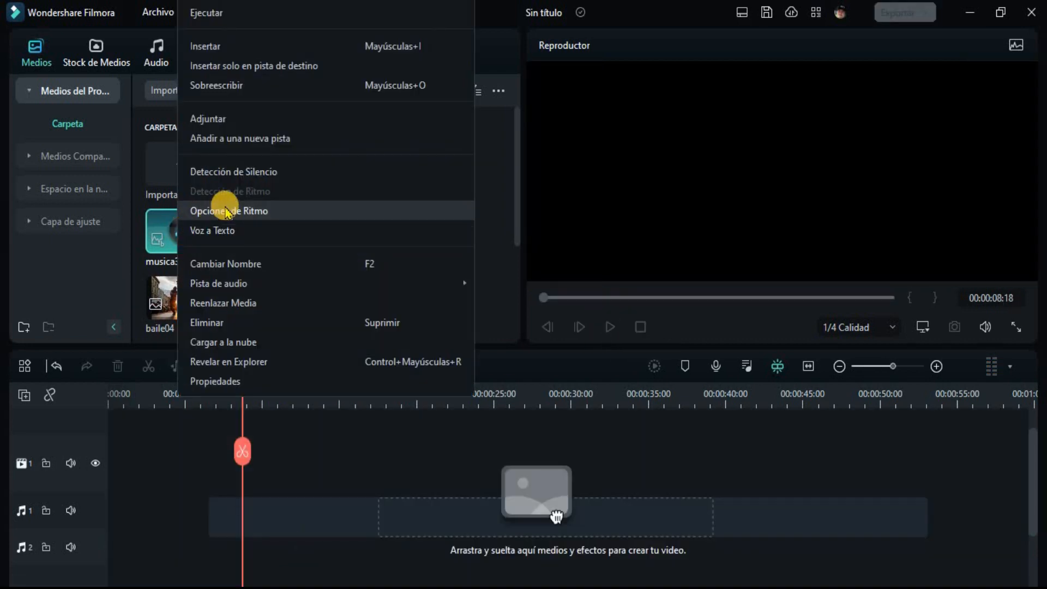
left_click(262, 205)
left_click(562, 343)
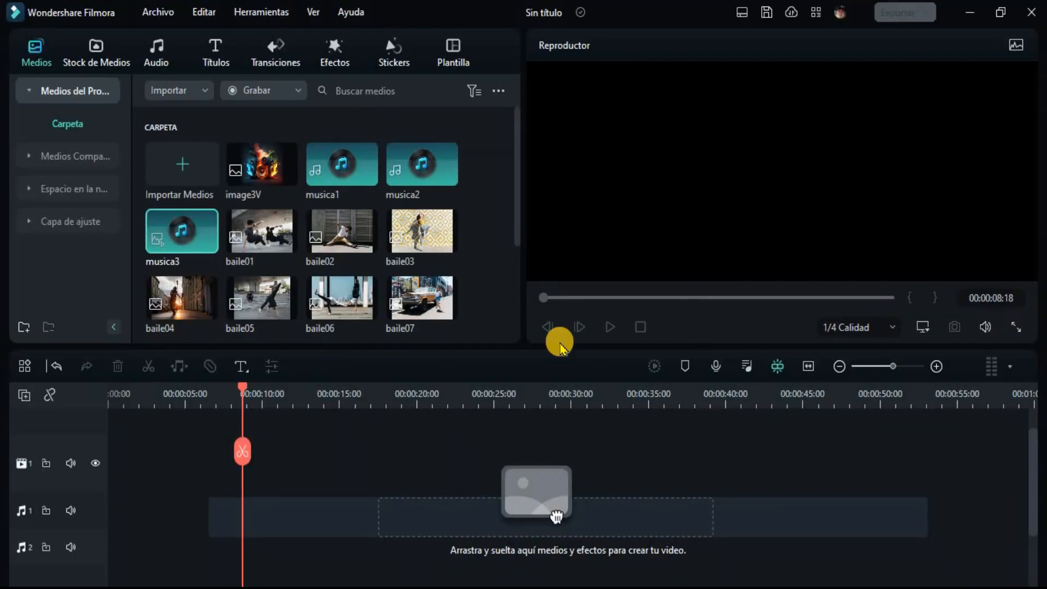
left_click_drag(172, 237, 112, 546)
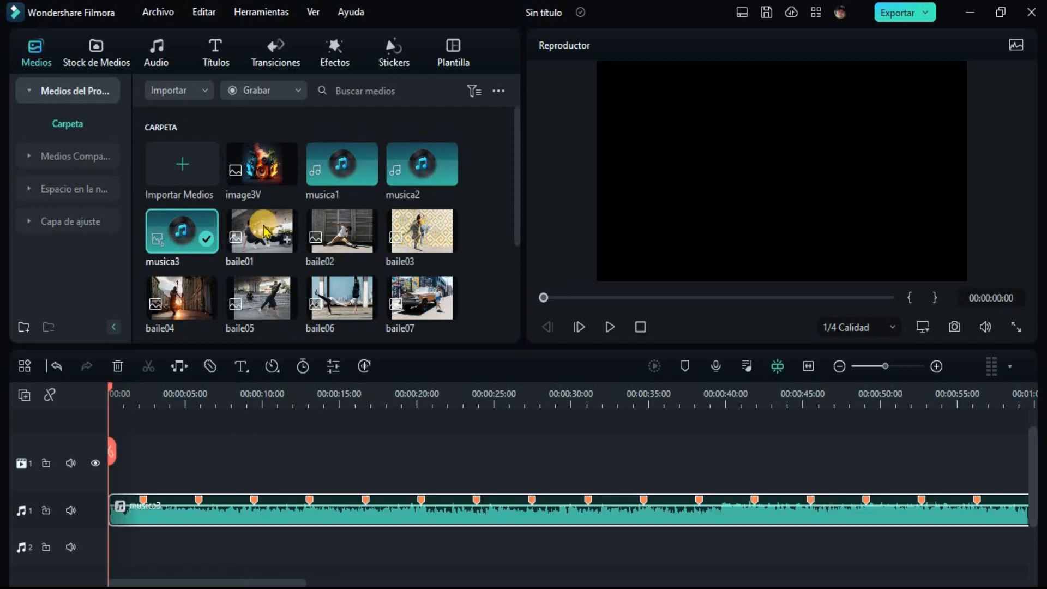
Place baile01 at the start of the video track and trim its end to the first rhythm marker
left_click_drag(264, 225, 153, 489)
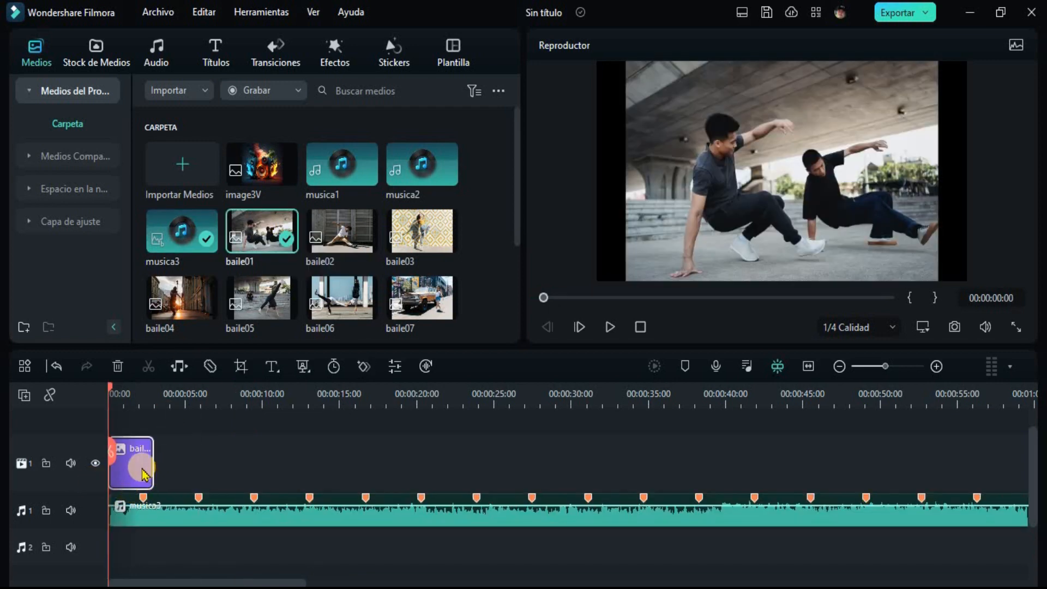
left_click_drag(153, 467, 143, 468)
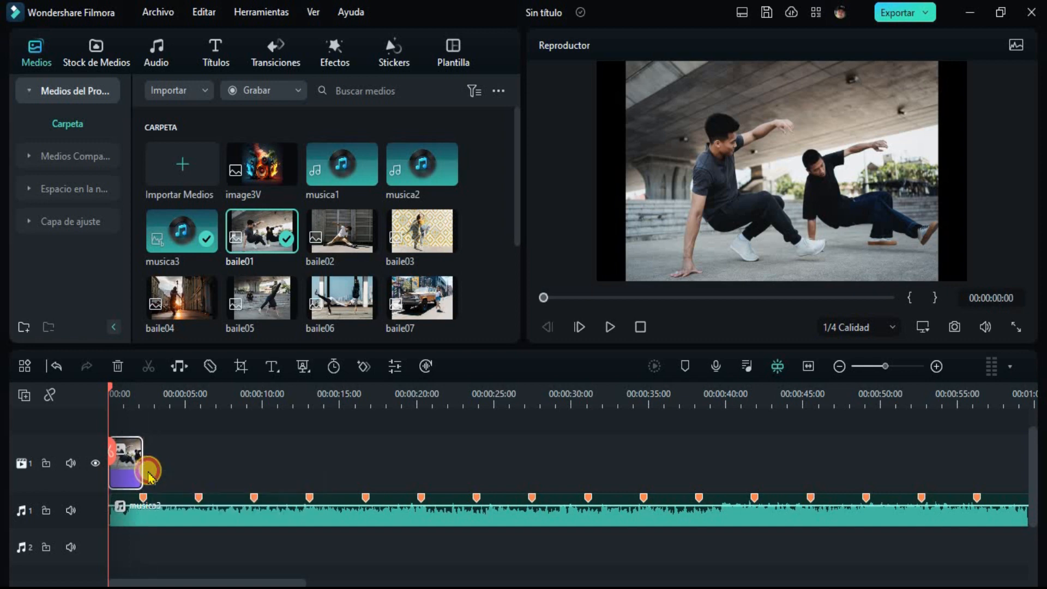
Enlarge baile01 in the preview until it fills the whole frame
left_click(691, 196)
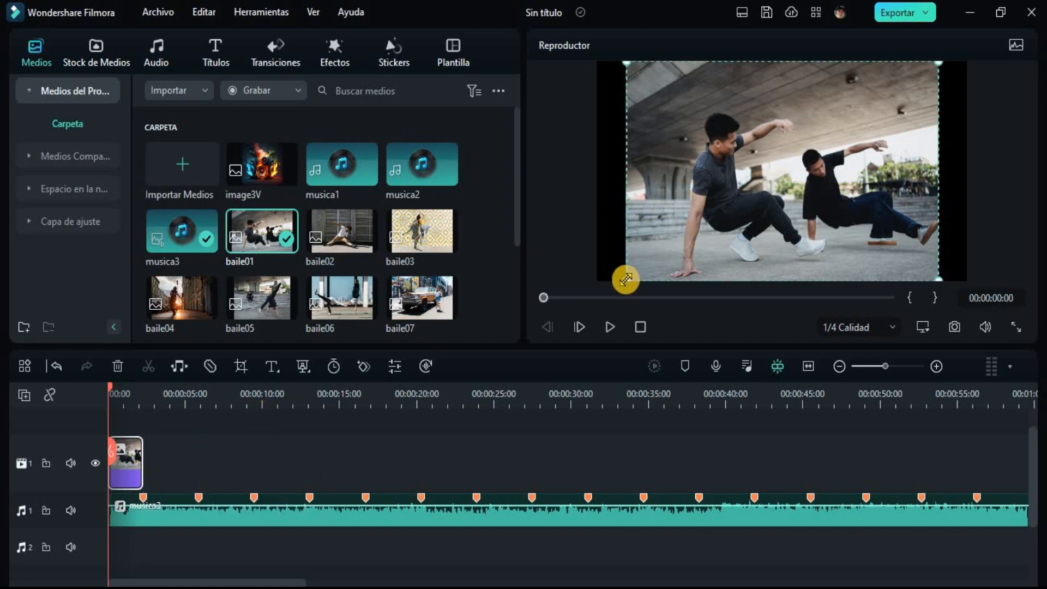
left_click_drag(625, 279, 587, 246)
left_click(639, 270)
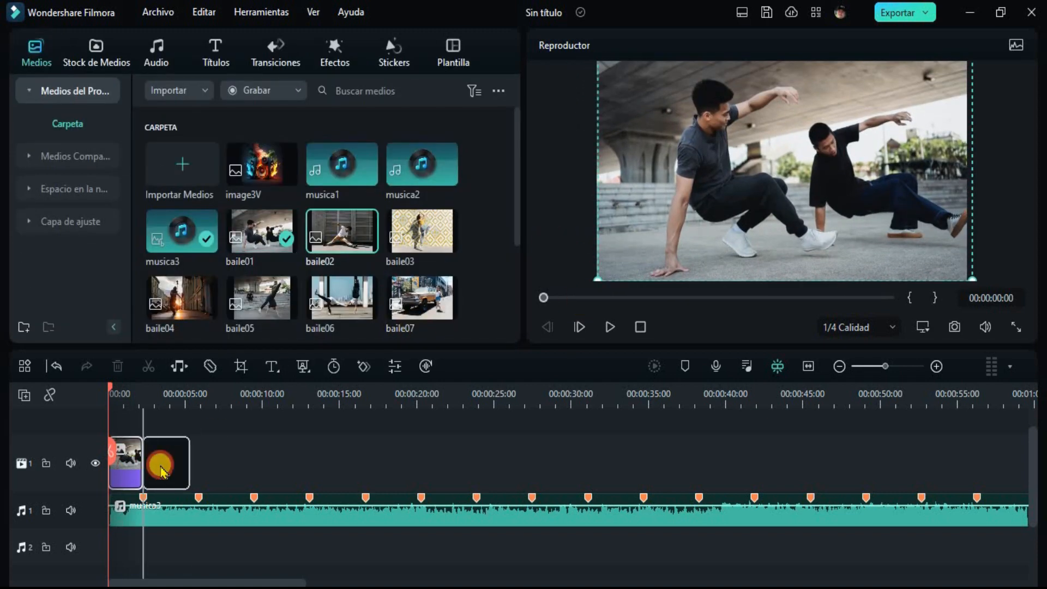
Place baile02, baile07, baile03, baile06 and baile04 in sequence after baile01, each ending on a rhythm marker
left_click_drag(159, 468, 163, 464)
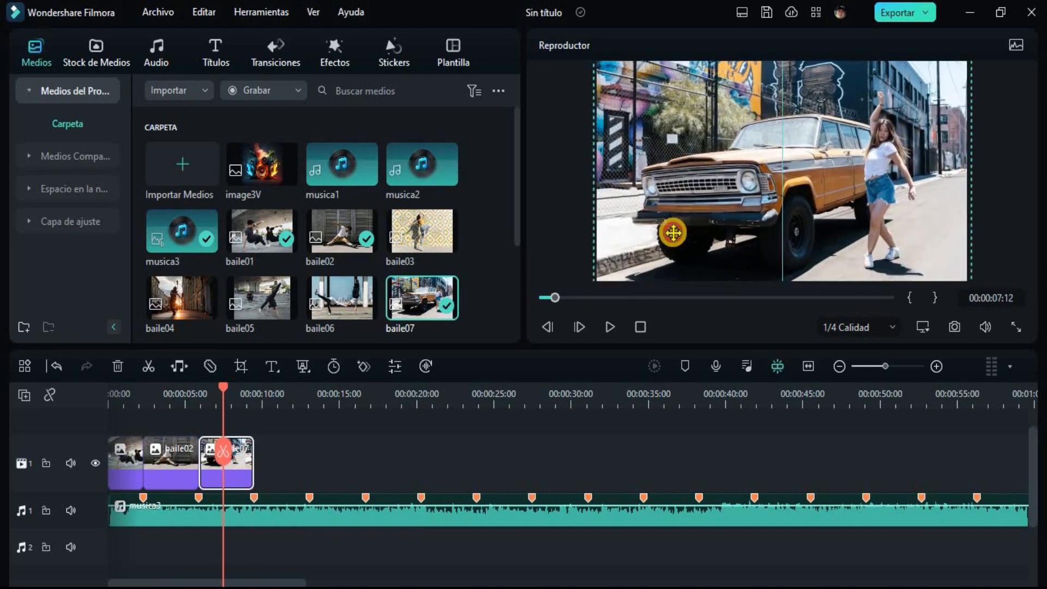
left_click_drag(421, 231, 260, 452)
left_click_drag(296, 467, 308, 466)
left_click_drag(342, 297, 327, 458)
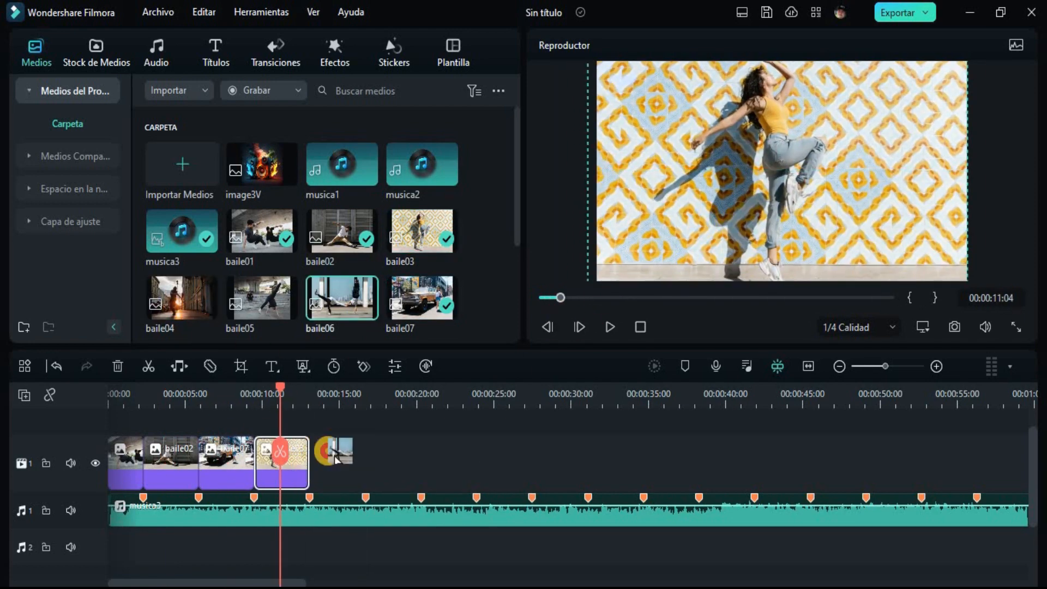
left_click_drag(189, 297, 390, 461)
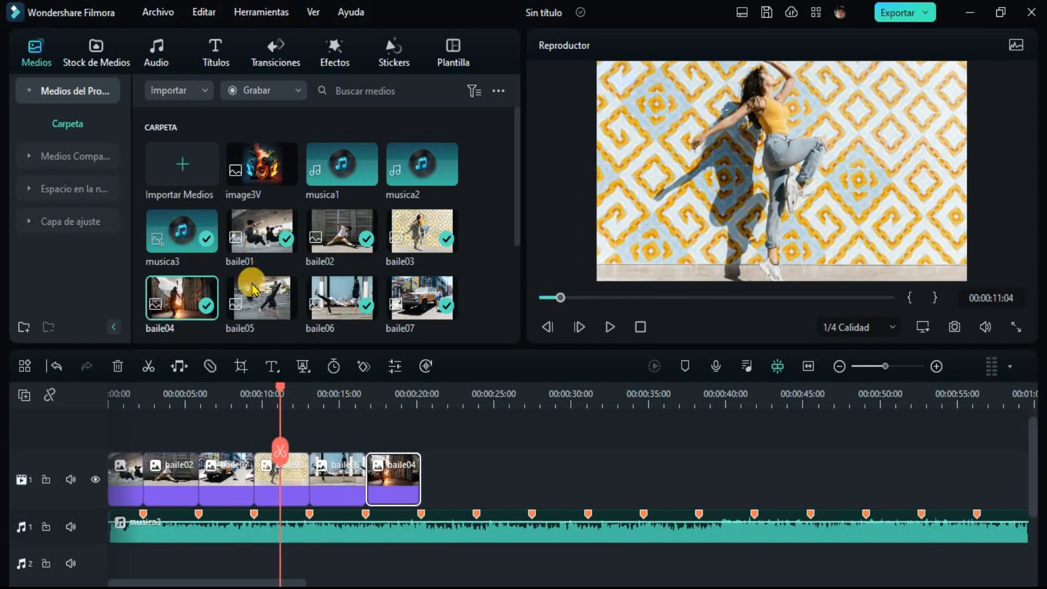
Append baile05, baile12, baile08, baile09 and baile10 to the video track, each ending on a rhythm marker
left_click_drag(254, 286, 447, 480)
scroll(423, 289, "down", 3)
left_click_drag(182, 290, 502, 490)
mouse_move(182, 224)
left_mouse_down()
mouse_move(369, 332)
mouse_move(558, 491)
left_mouse_up()
mouse_move(262, 224)
left_mouse_down()
mouse_move(613, 491)
mouse_move(644, 500)
left_mouse_up()
left_click_drag(342, 224, 671, 491)
left_click_drag(720, 496, 699, 496)
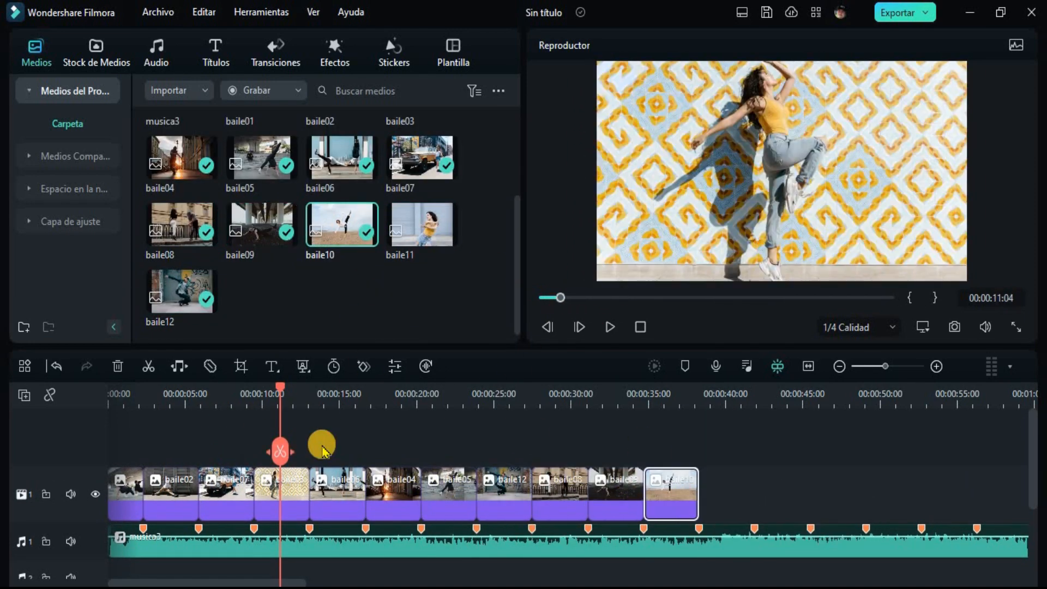
Scale baile06, baile04 and baile05 to fill the frame, repositioning baile05 in the preview
left_click(332, 480)
left_click_drag(617, 280, 566, 311)
left_click(392, 480)
left_click(451, 479)
mouse_move(615, 283)
left_mouse_down()
mouse_move(567, 311)
mouse_move(576, 321)
left_mouse_up()
left_click_drag(905, 260, 942, 220)
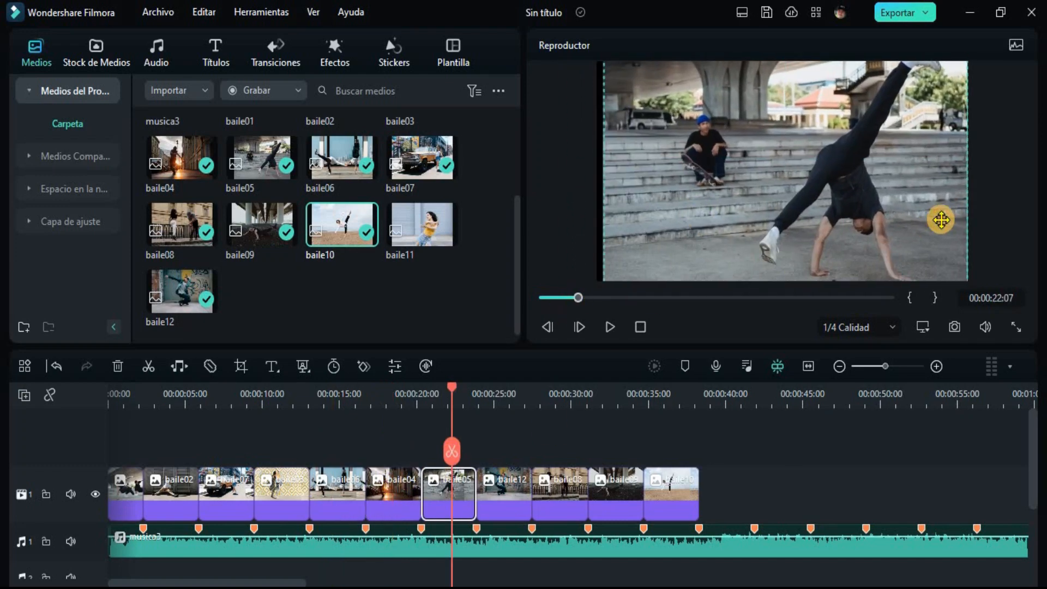
Enlarge baile12 and reposition baile08 in the preview so both images cover the frame
left_click(500, 402)
left_click(666, 229)
left_click_drag(617, 280, 562, 314)
left_click(562, 402)
left_click(656, 248)
left_click_drag(656, 249, 685, 223)
Enlarge and reposition baile09 and baile10 in the preview so they fill the frame
left_click(617, 390)
left_click_drag(617, 280, 557, 313)
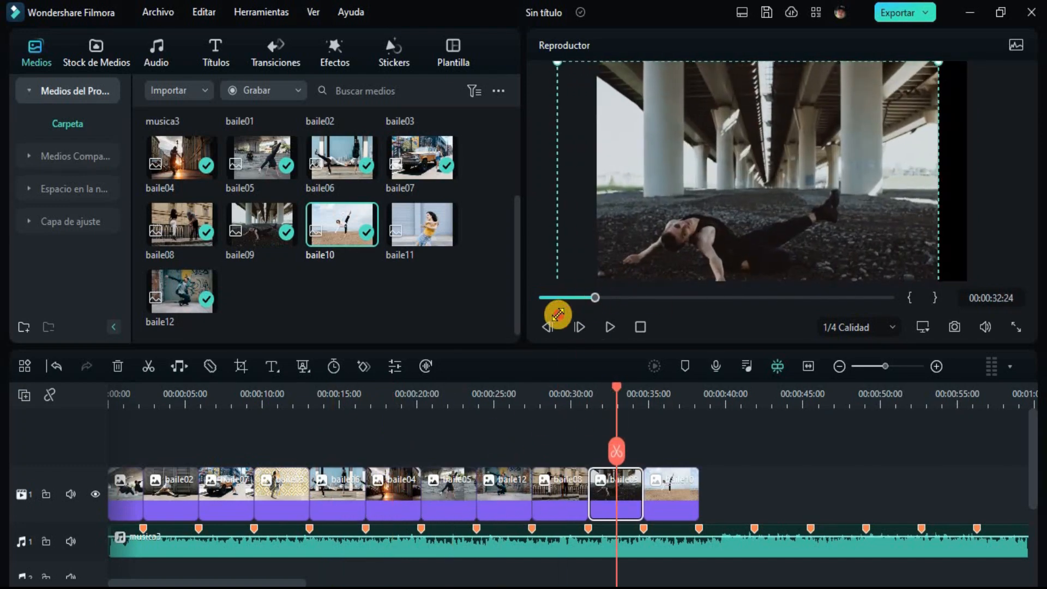
left_click_drag(655, 248, 685, 224)
left_click(671, 391)
left_click_drag(617, 280, 598, 301)
left_click_drag(655, 248, 685, 224)
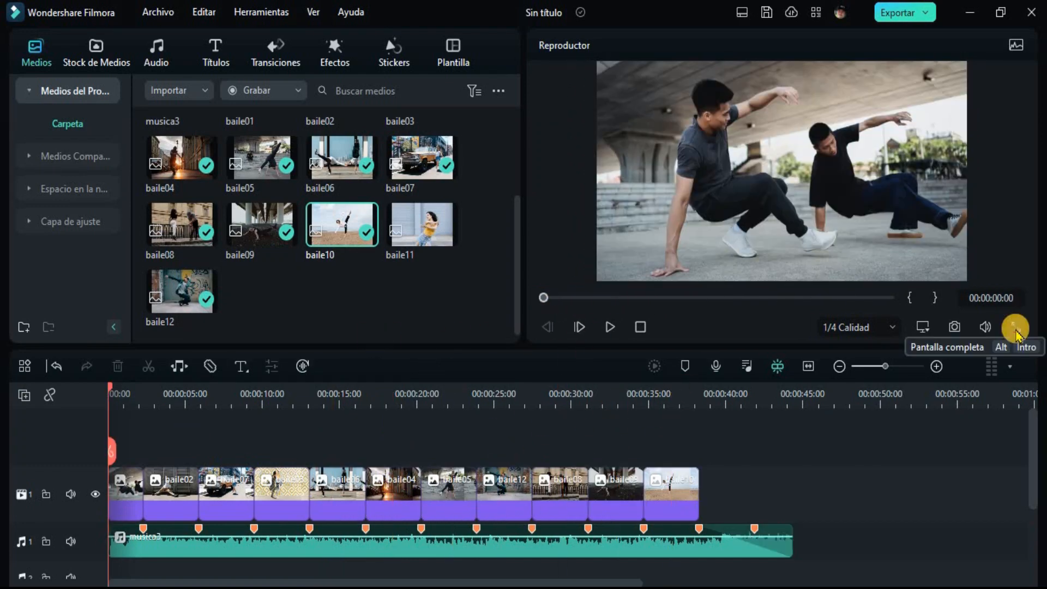
Play the image sequence in full screen to check its sync with the rhythm markers
left_click(1015, 327)
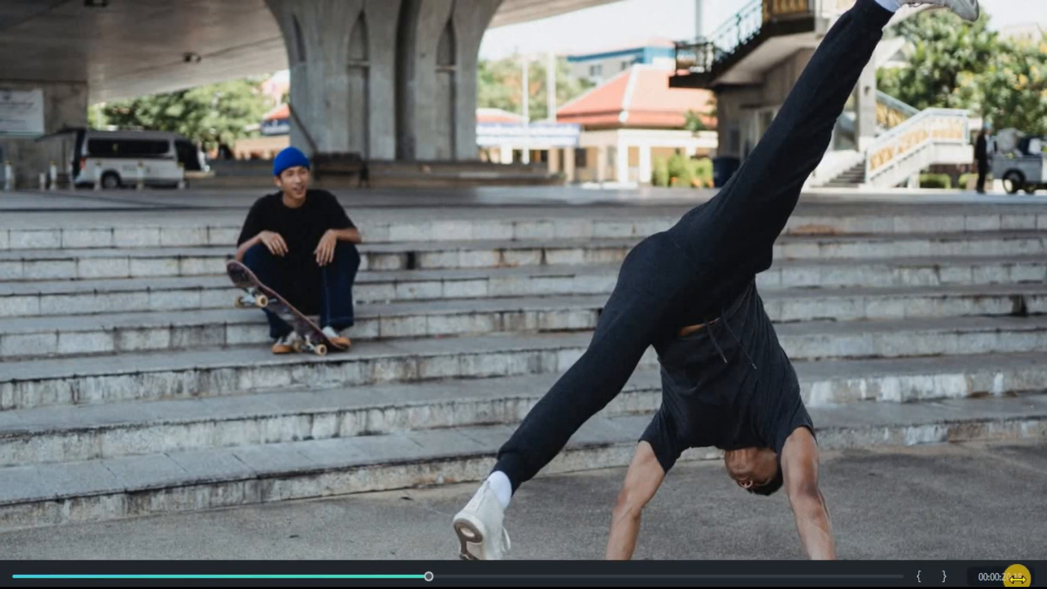
key("Escape")
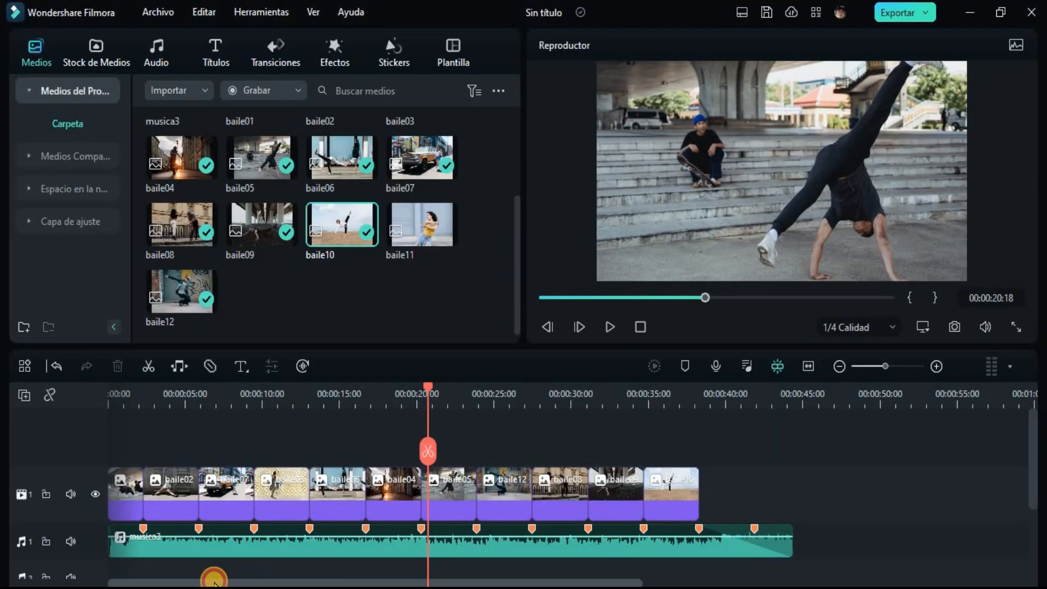
Play the timeline from the start and add manual timeline markers on the beats up to about 20 seconds
left_click_drag(239, 404, 332, 412)
left_click_drag(316, 580, 95, 567)
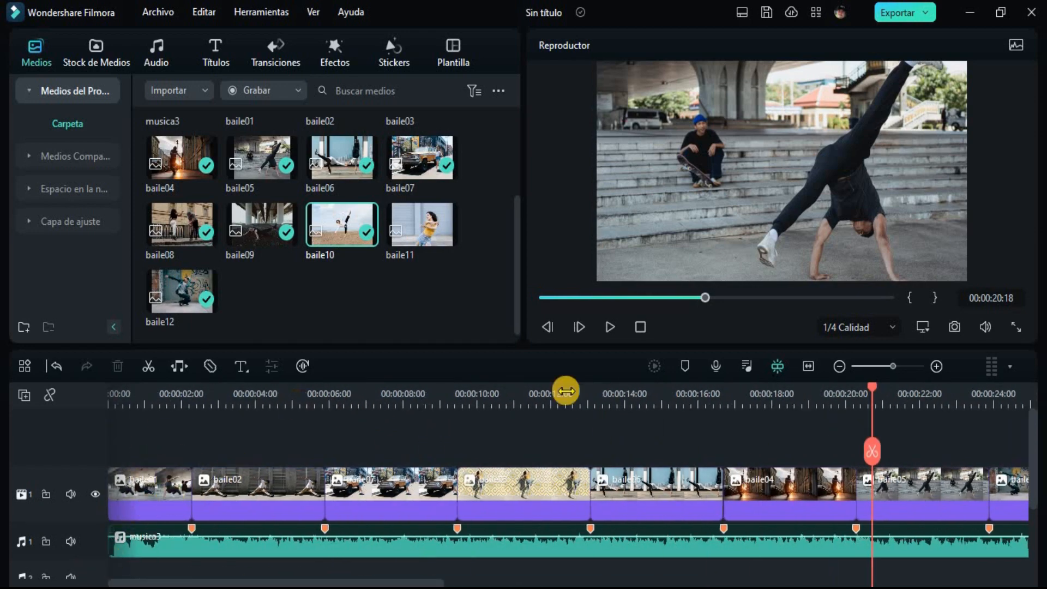
left_click(639, 326)
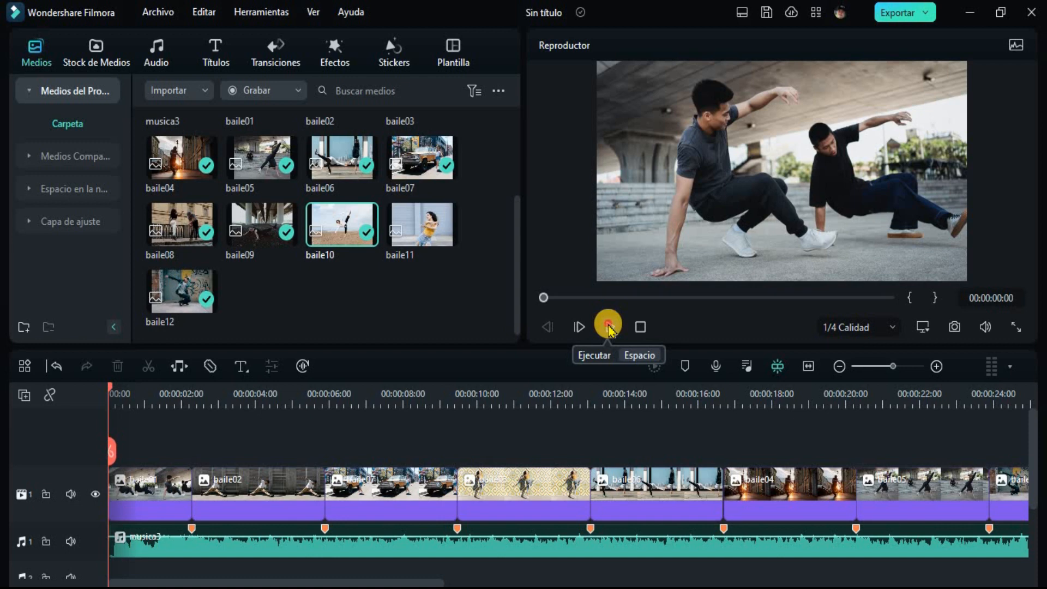
left_click(608, 327)
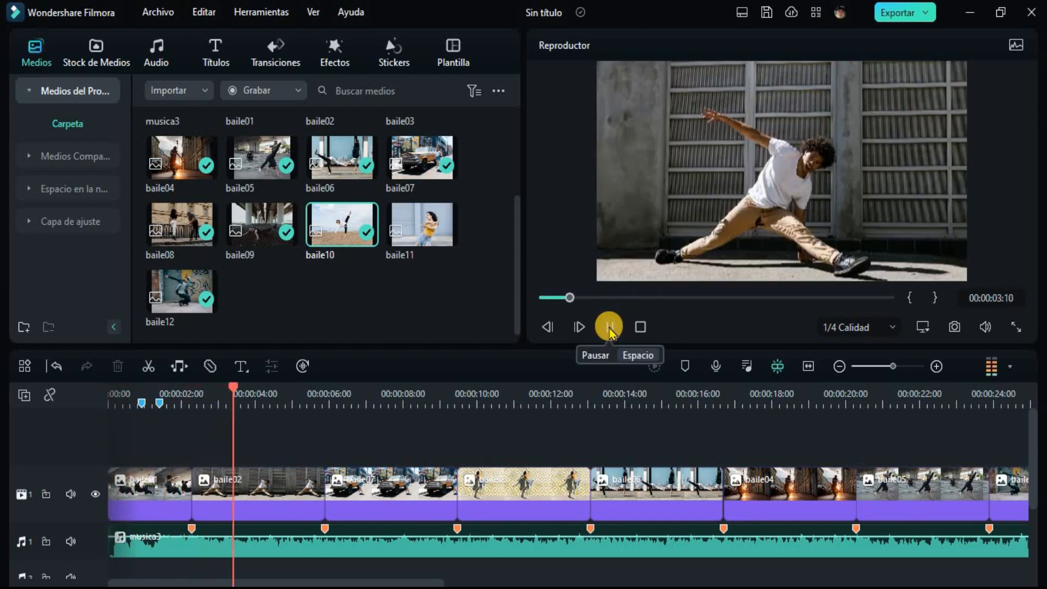
key("m")
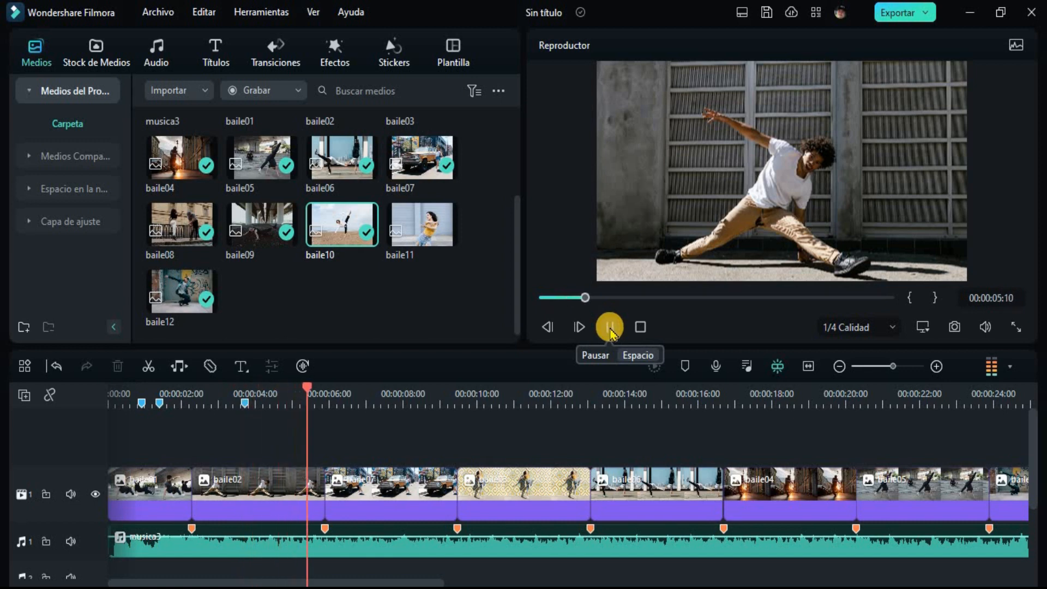
key("m")
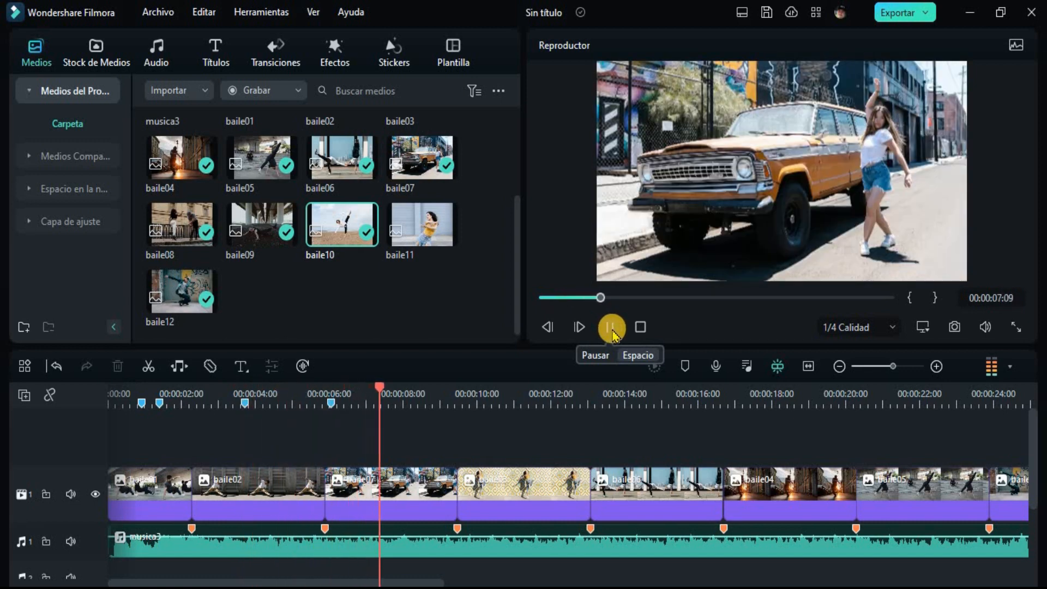
key("m")
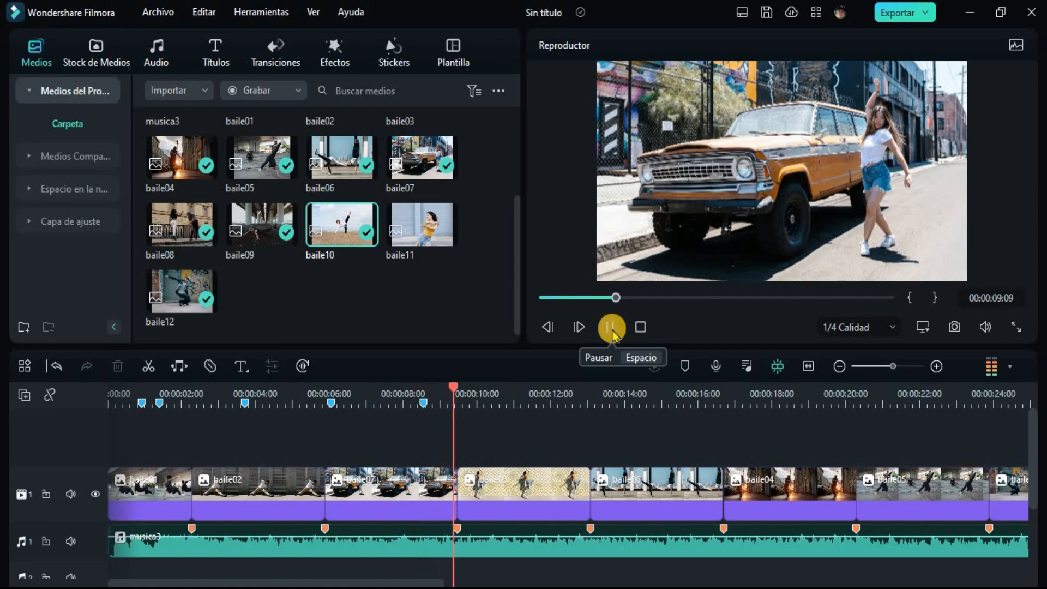
key("m")
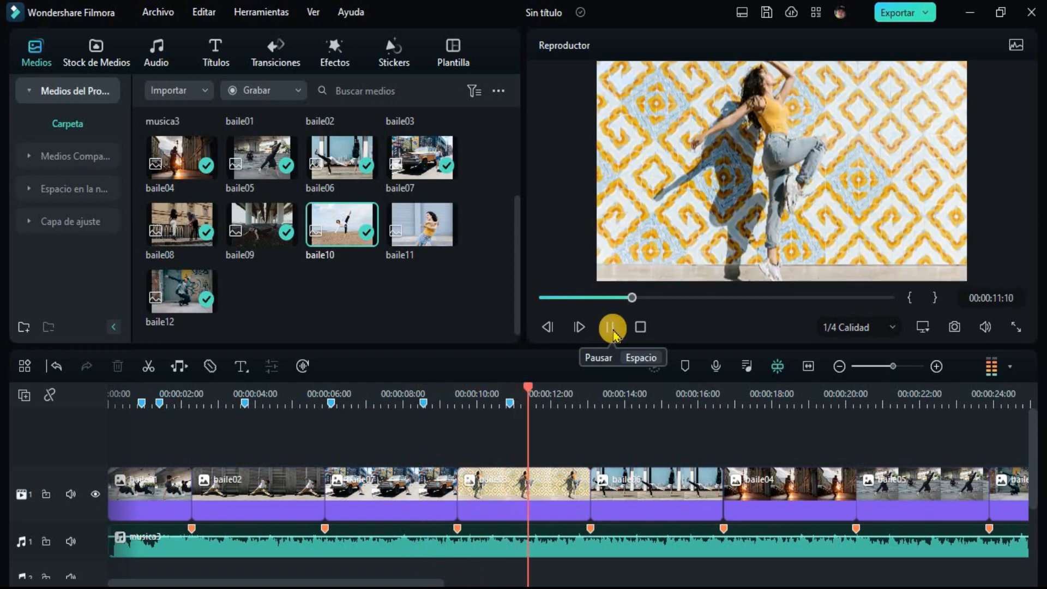
key("m")
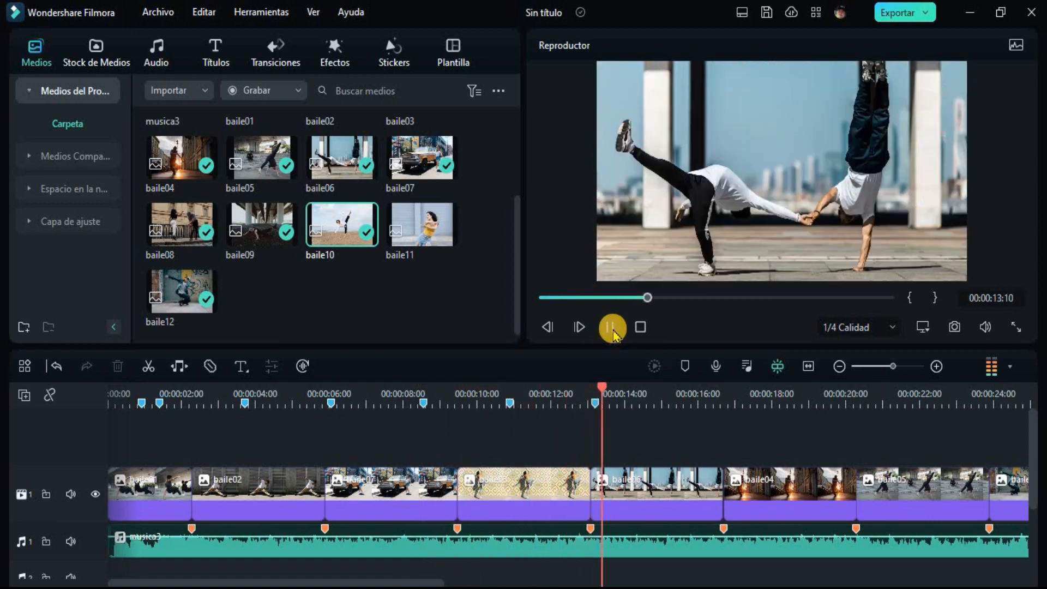
key("m")
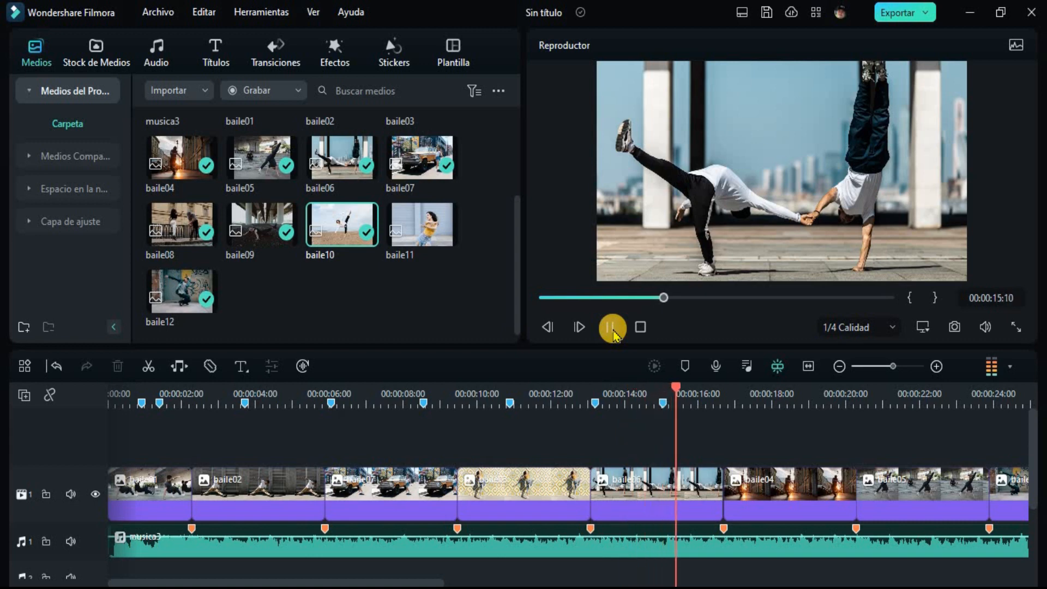
key("m")
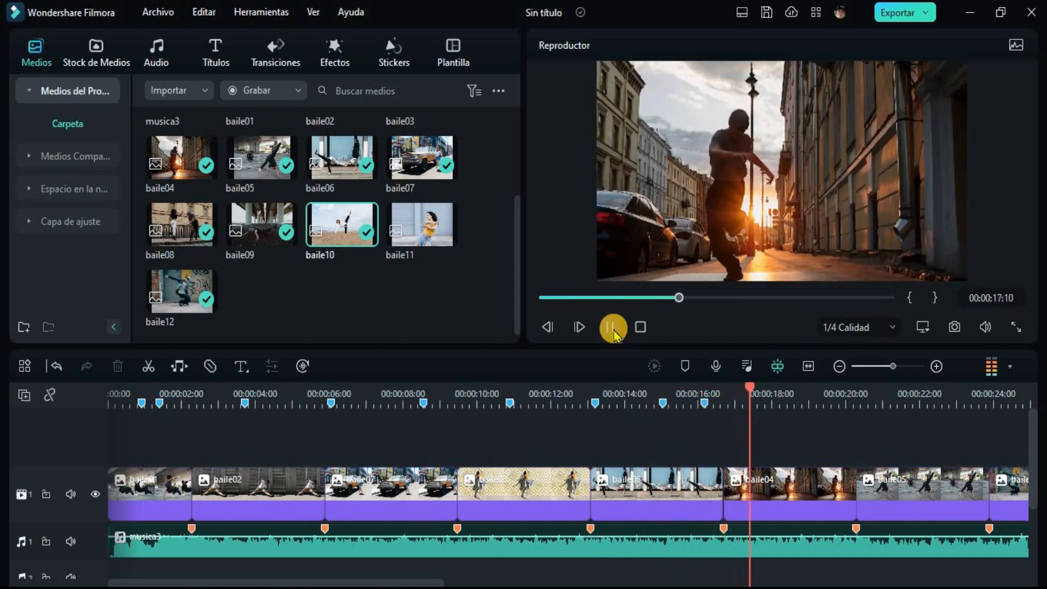
key("m")
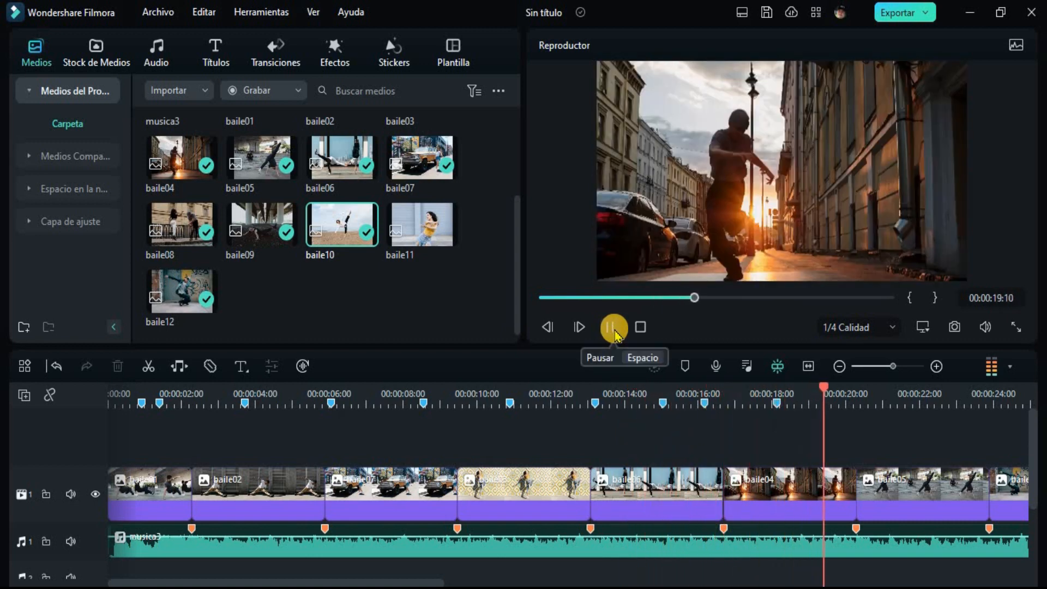
key("m")
left_click(615, 329)
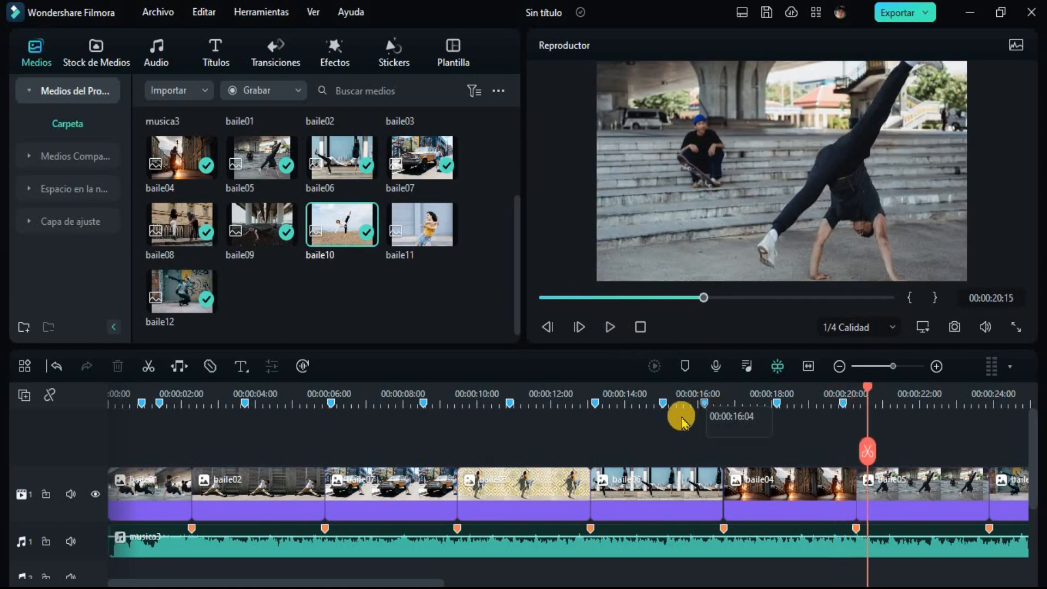
Delete the manual timeline markers at 00:00:15:01 and 00:00:00:23
double_click(664, 404)
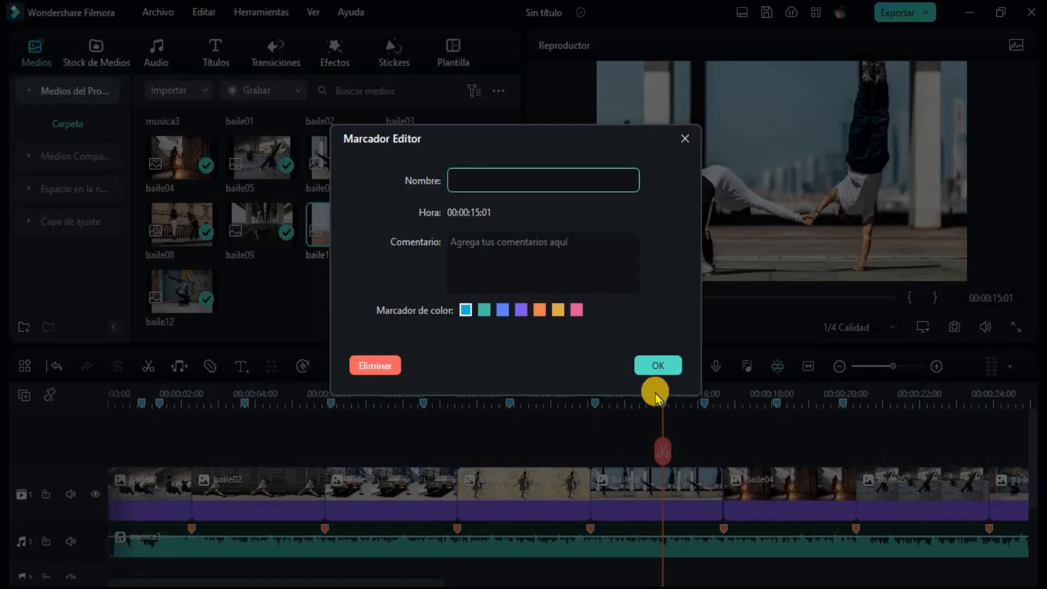
left_click(374, 364)
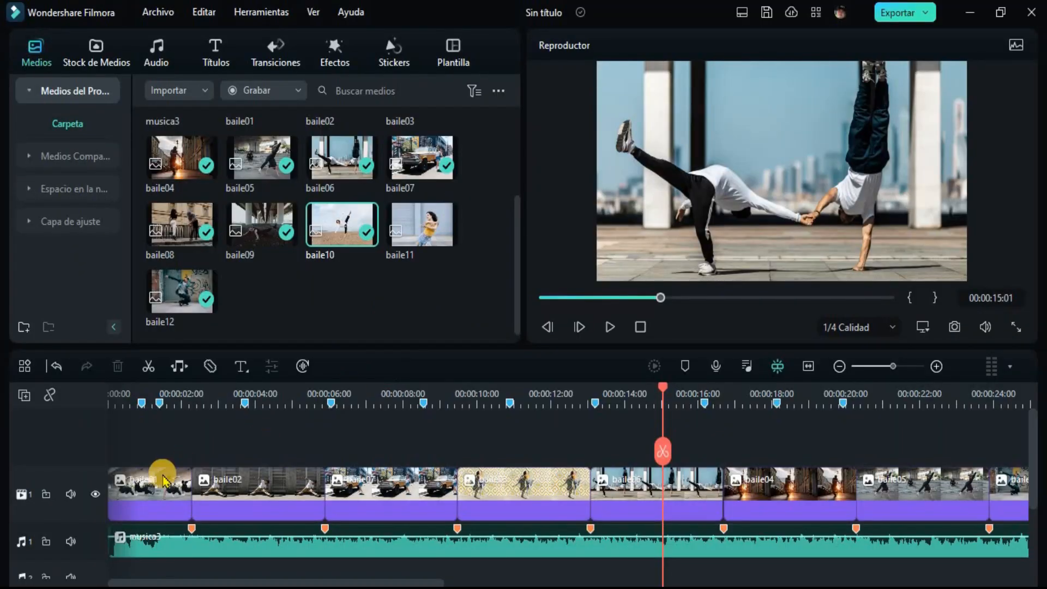
double_click(141, 403)
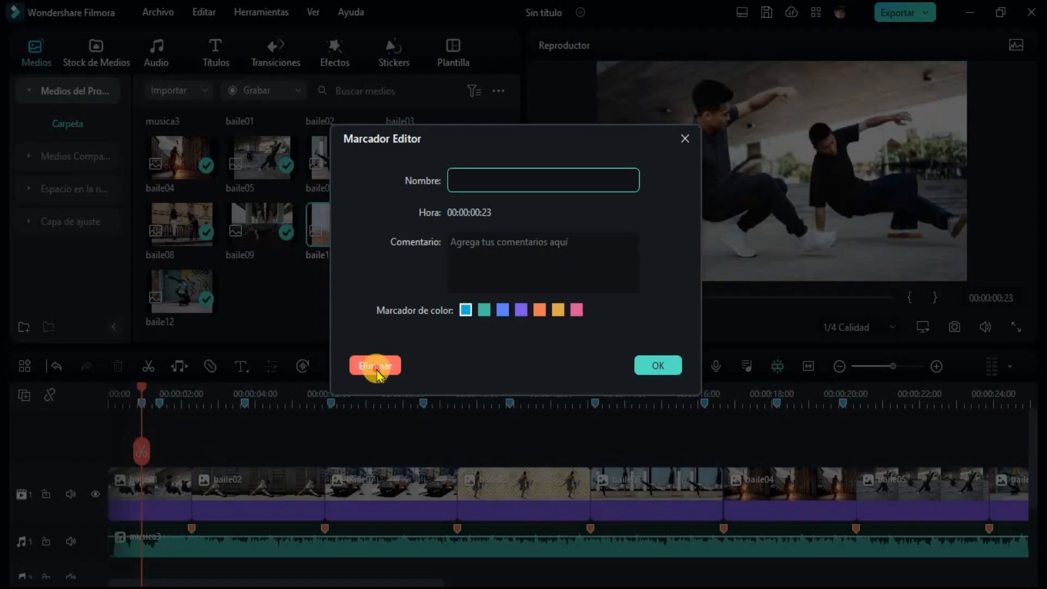
left_click(374, 365)
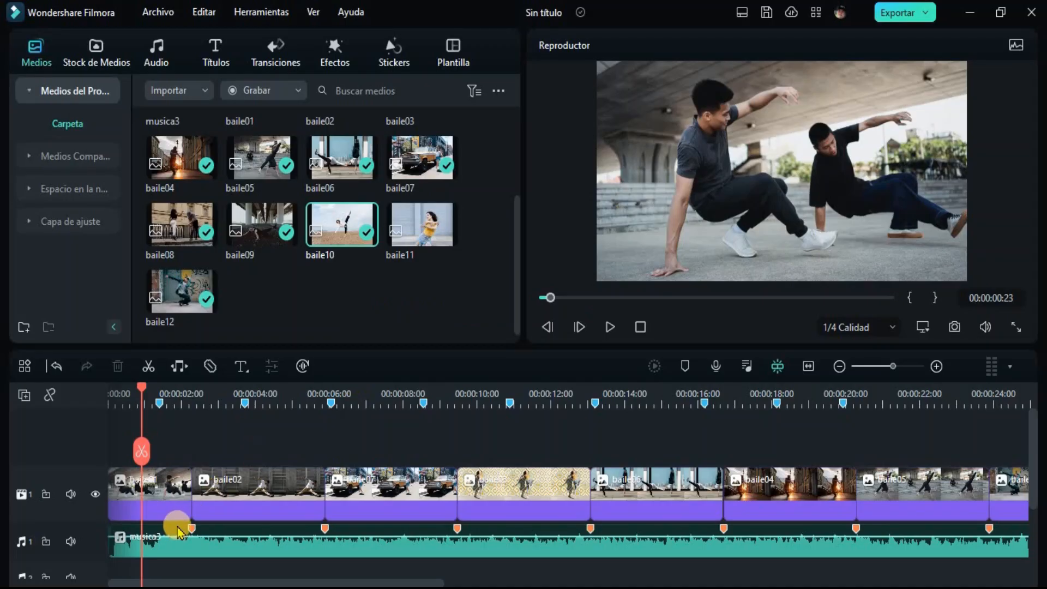
Trim and move baile01, baile02 and baile07 so that their cuts fall on the manual timeline markers
left_click(184, 494)
left_click_drag(188, 497, 159, 496)
left_click_drag(244, 496, 213, 497)
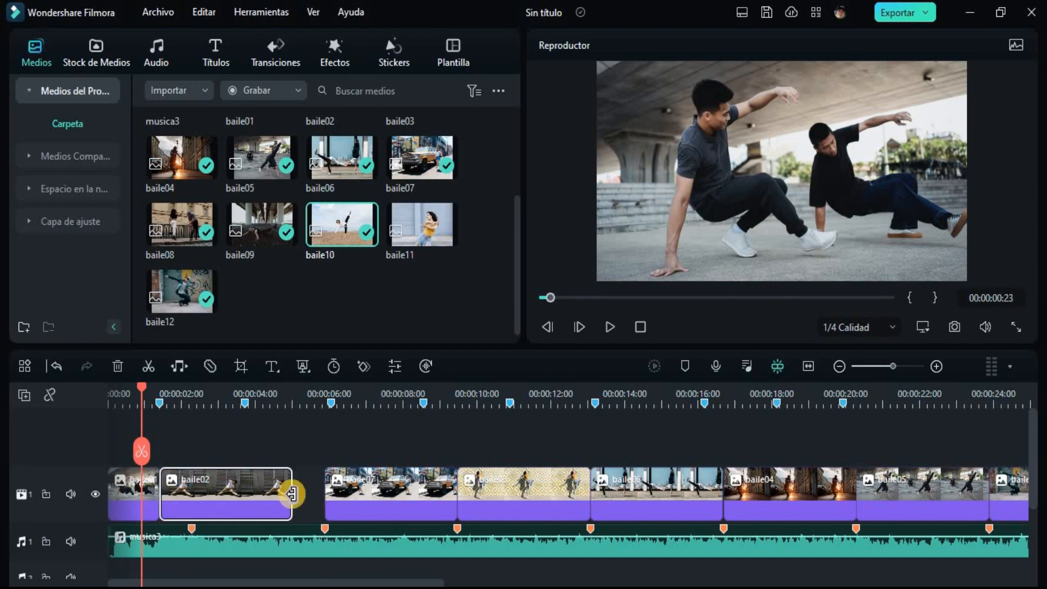
left_click_drag(293, 493, 245, 494)
left_click_drag(382, 496, 331, 494)
Move baile03 and baile06 against the preceding clips and trim their ends to the manual markers
left_click_drag(503, 506, 376, 507)
left_click_drag(463, 499, 423, 499)
left_click_drag(635, 506, 467, 506)
left_click_drag(553, 500, 509, 501)
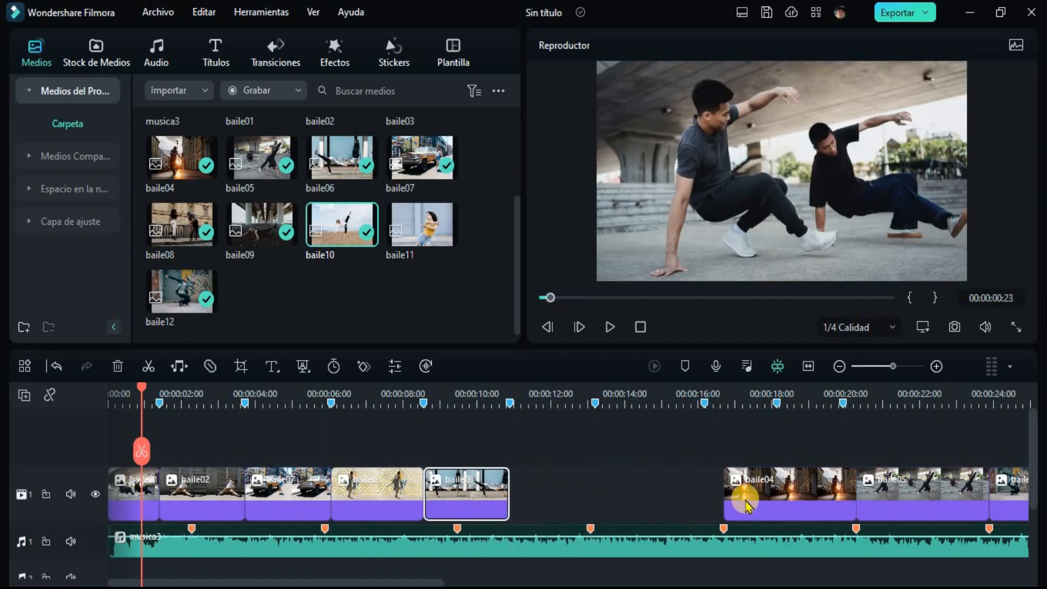
Close the gaps before baile04, baile05 and baile12 and fit these clips to the manual markers
left_click_drag(743, 500, 529, 500)
left_click_drag(640, 502, 594, 502)
left_click_drag(878, 500, 617, 500)
left_click_drag(725, 500, 704, 500)
left_click_drag(1009, 503, 725, 503)
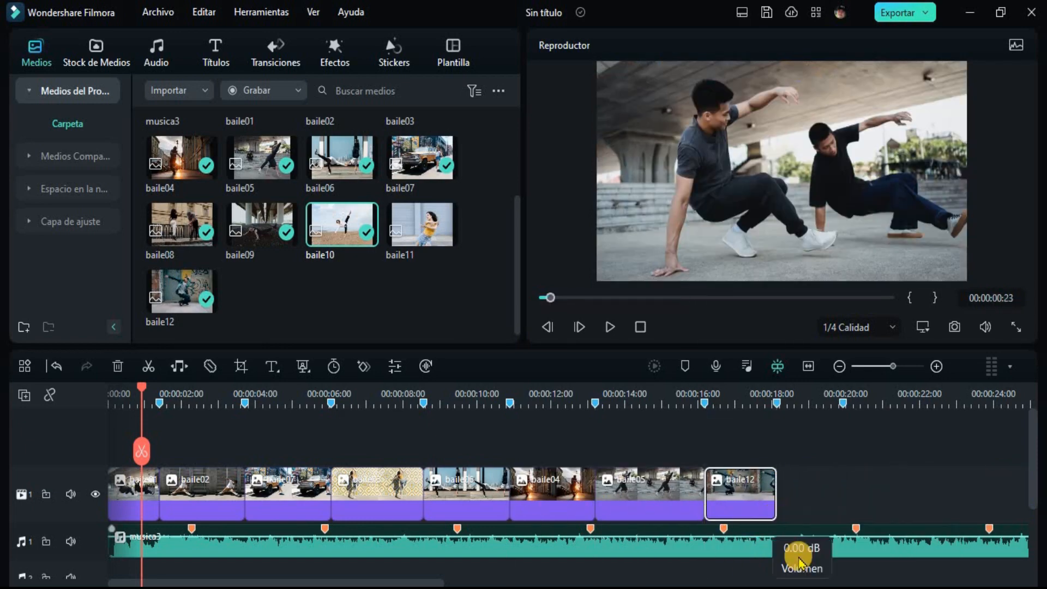
Play the retimed sequence from the beginning in full screen to check its cuts against the music
key("Home")
left_click(1017, 327)
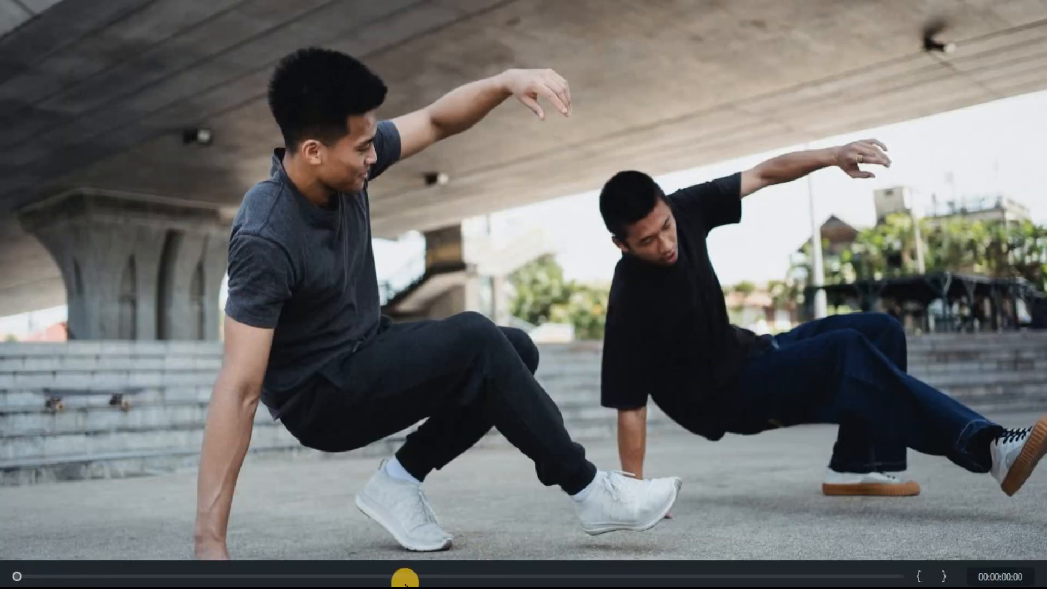
key("space")
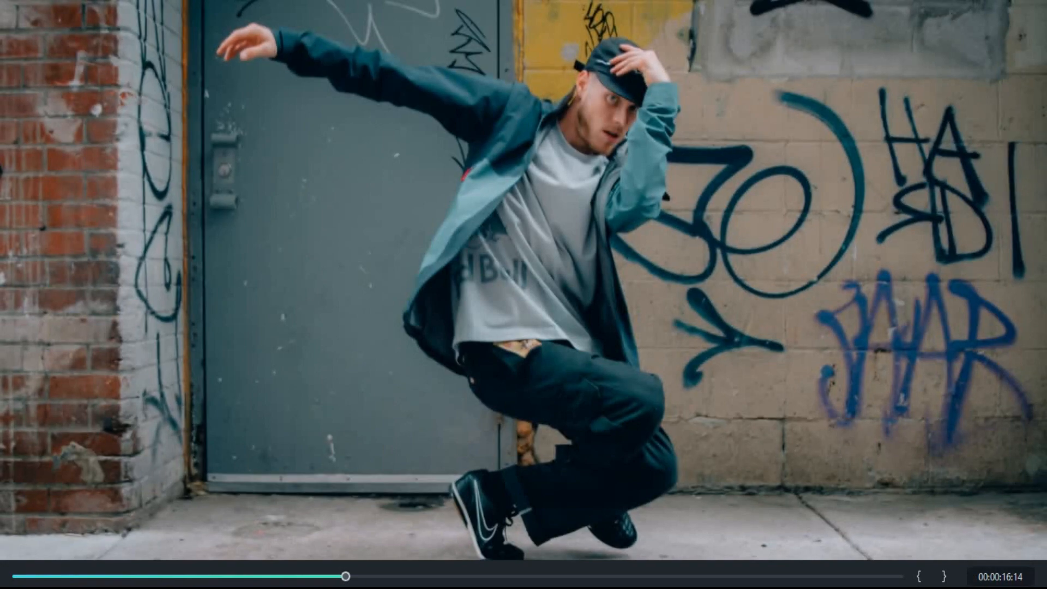
key("Escape")
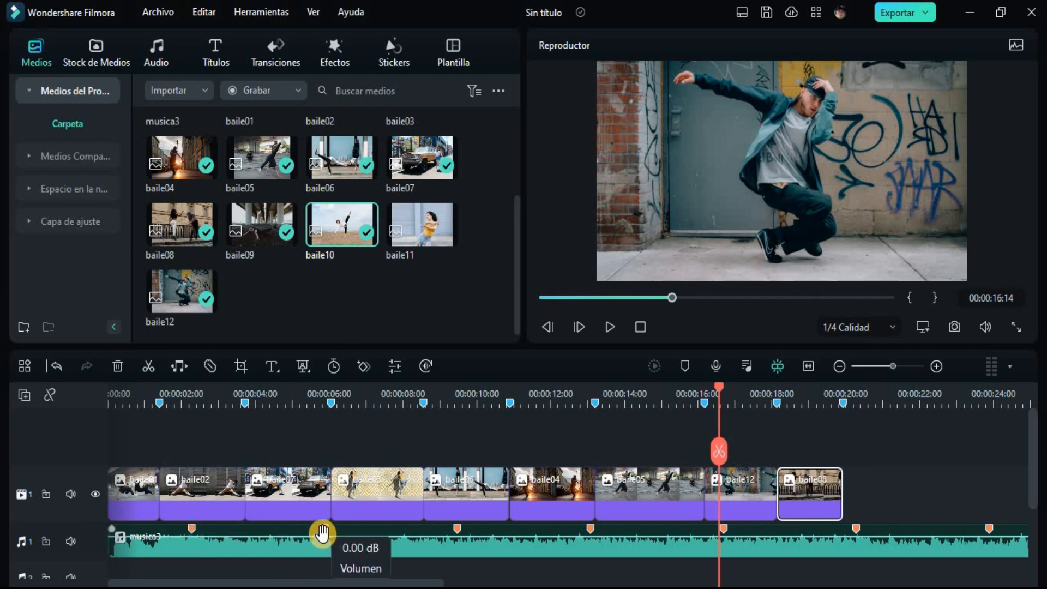
Move the second and third rhythm markers of musica3 to about 5 and 8 seconds, and increase the height of its track
left_click(324, 530)
left_click_drag(324, 533, 292, 529)
left_click_drag(458, 528, 403, 528)
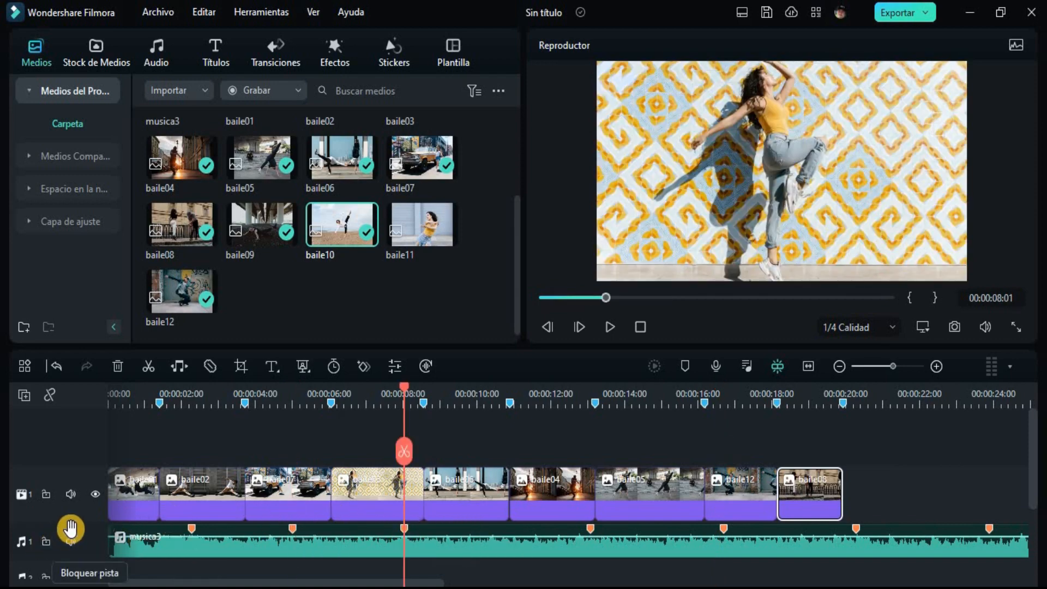
left_click_drag(76, 524, 77, 465)
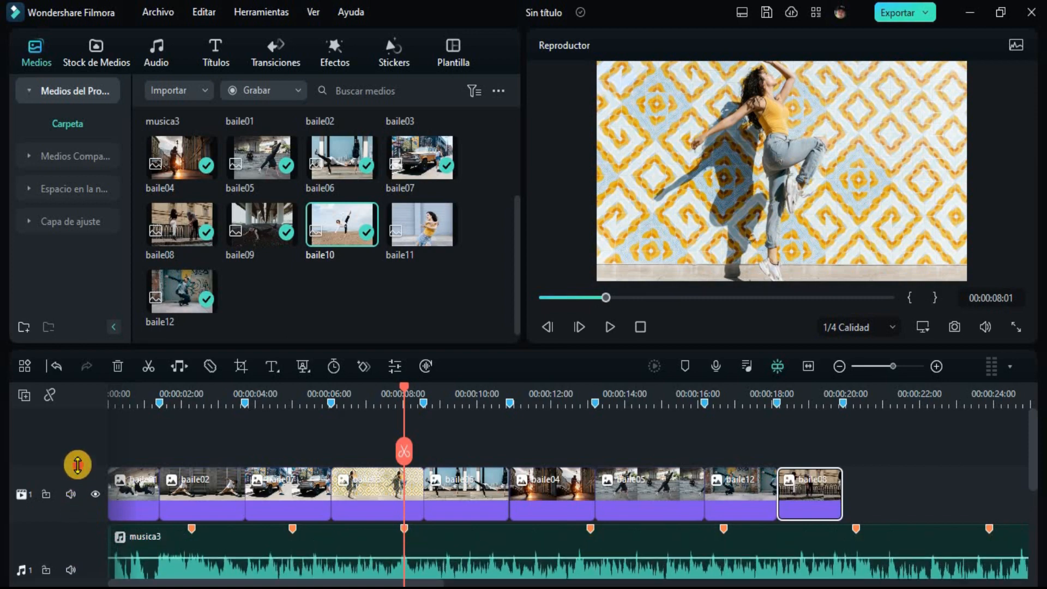